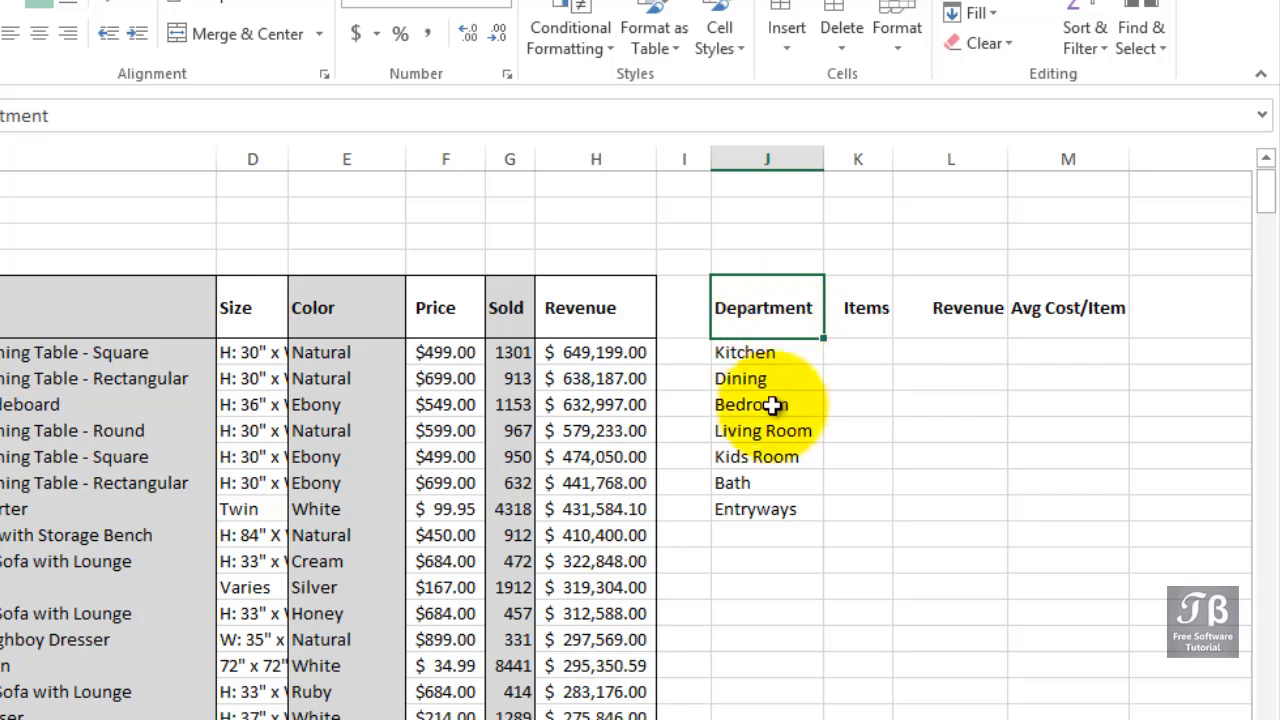
Review the summary table's department list and its empty Items, Revenue and Avg Cost/Item columns.
left_click(790, 333)
left_click_drag(790, 333, 777, 510)
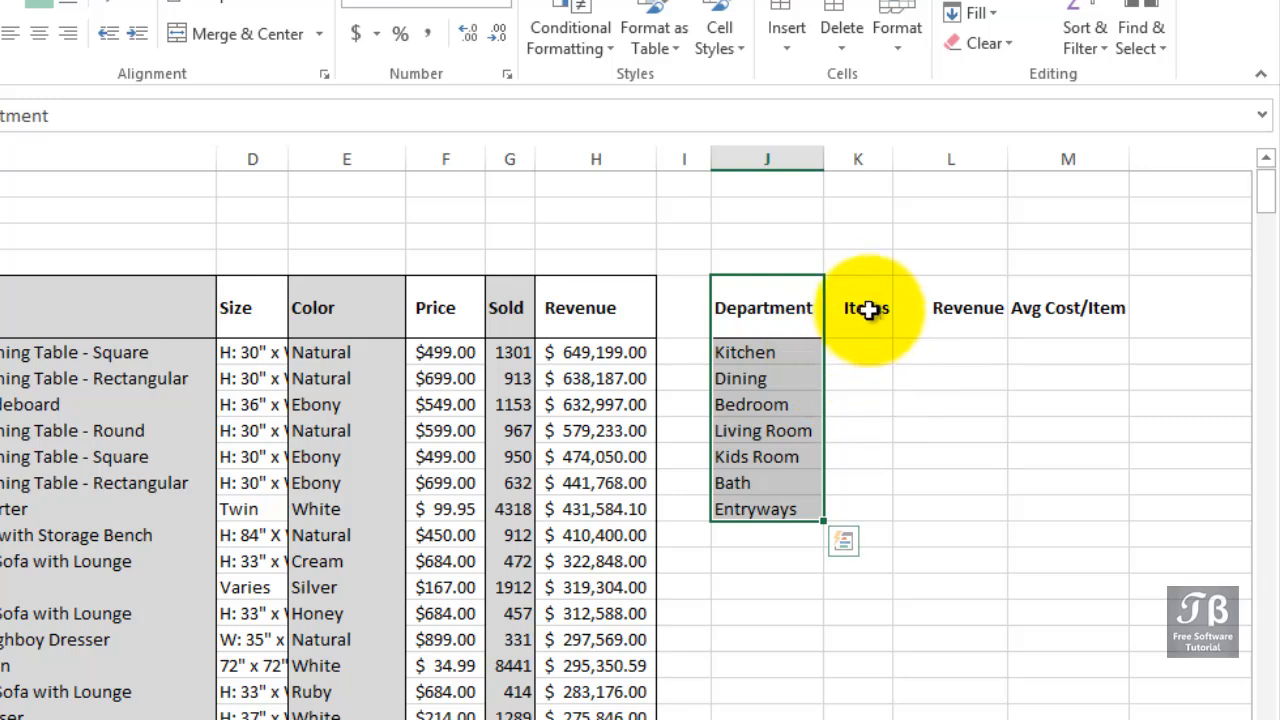
left_click_drag(866, 347, 866, 512)
left_click_drag(940, 350, 940, 503)
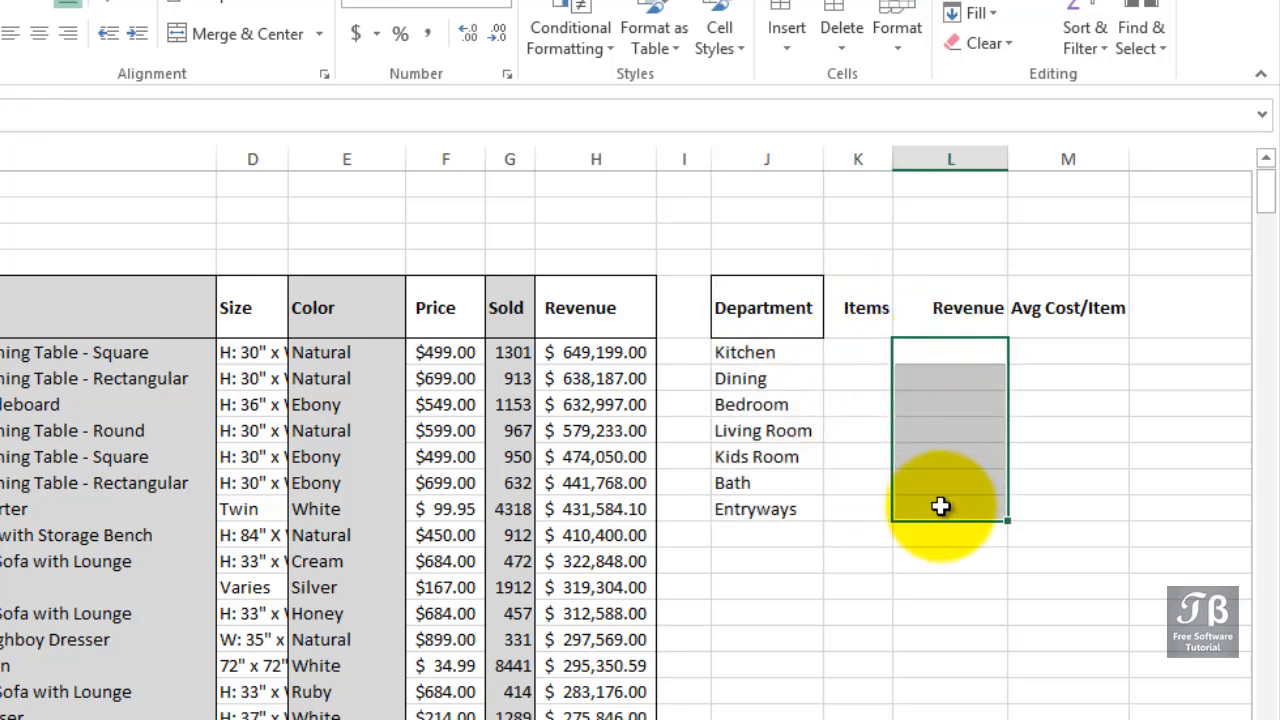
left_click_drag(1046, 347, 1046, 500)
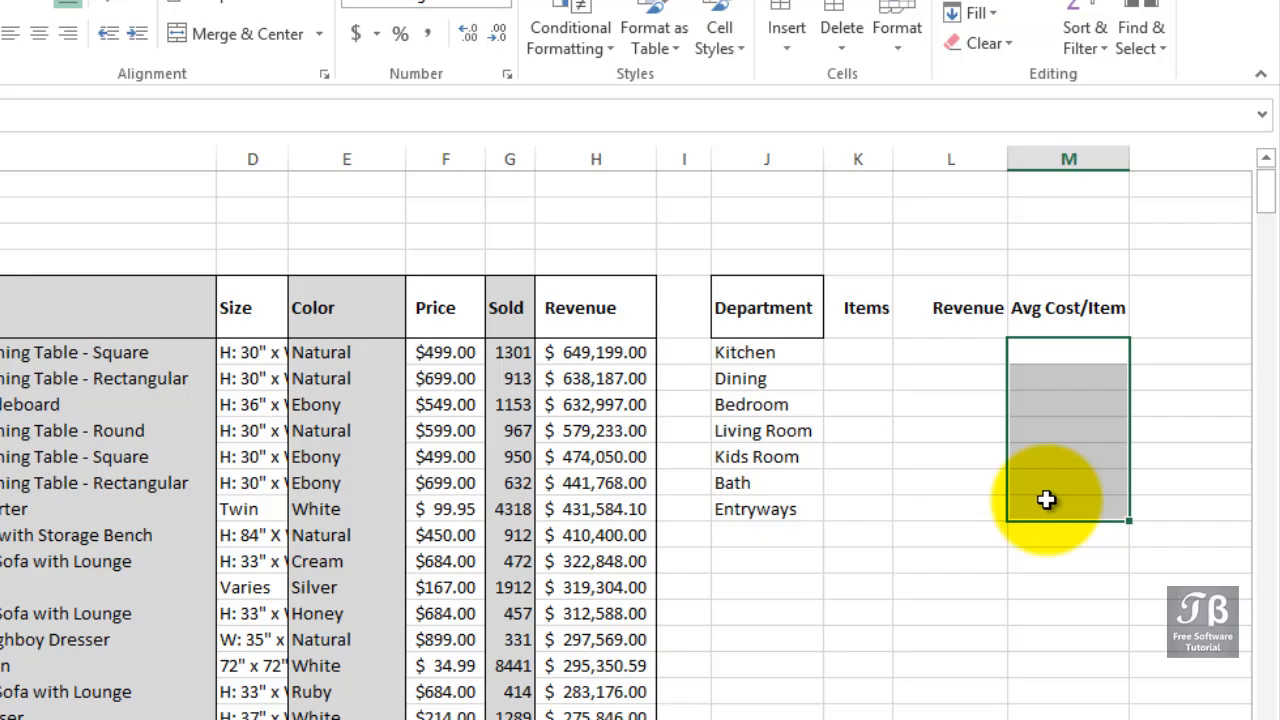
left_click(837, 352)
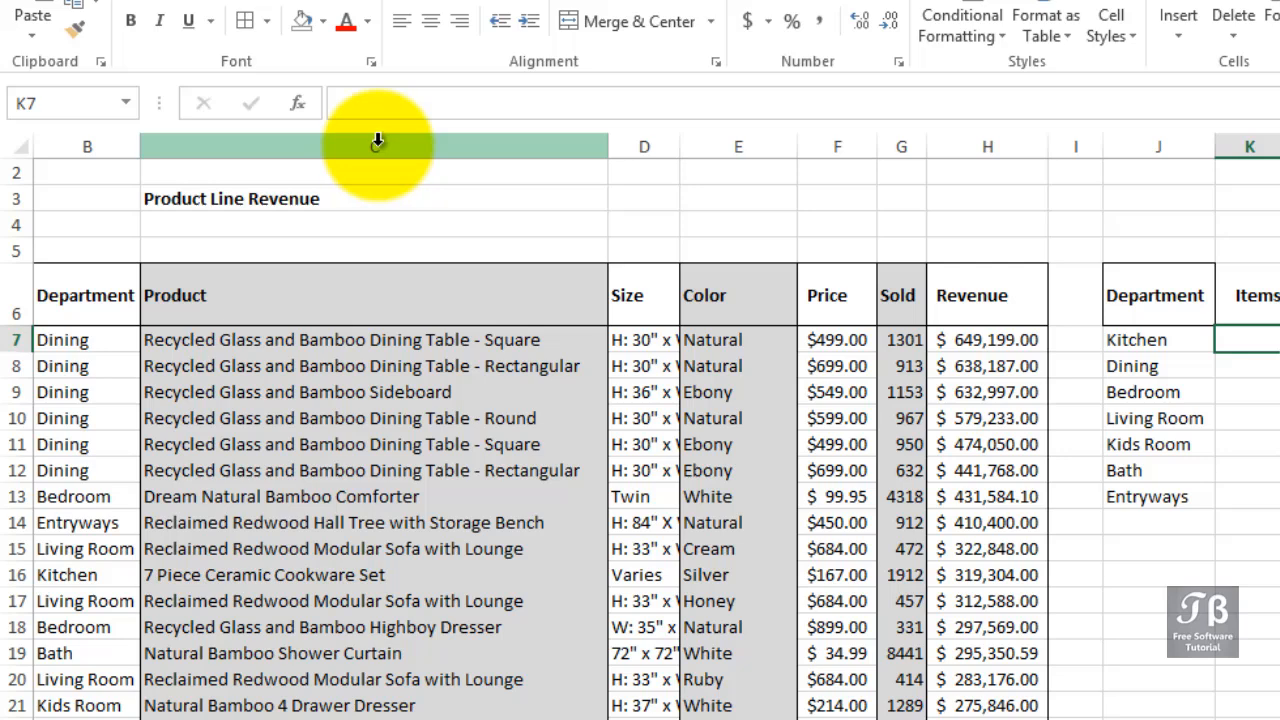
Hide the Product column C and widen the Items column K to make room for a formula.
left_click(378, 145)
right_click(378, 145)
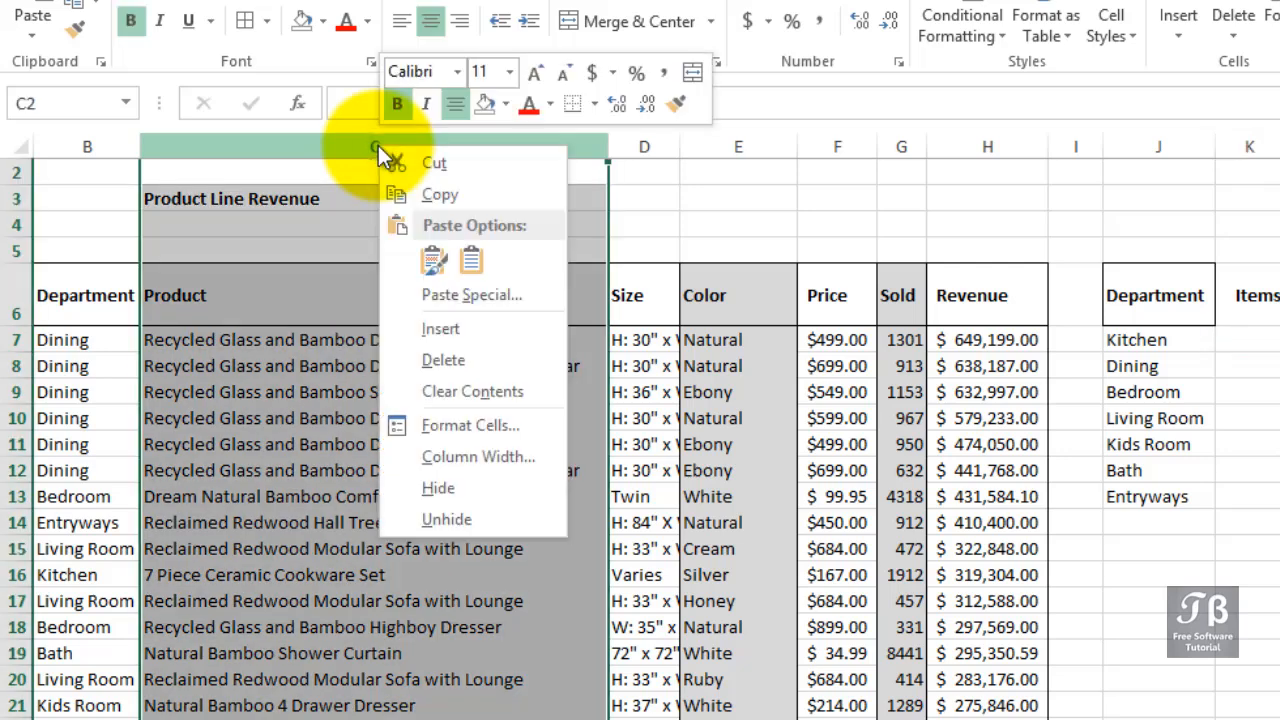
left_click(439, 486)
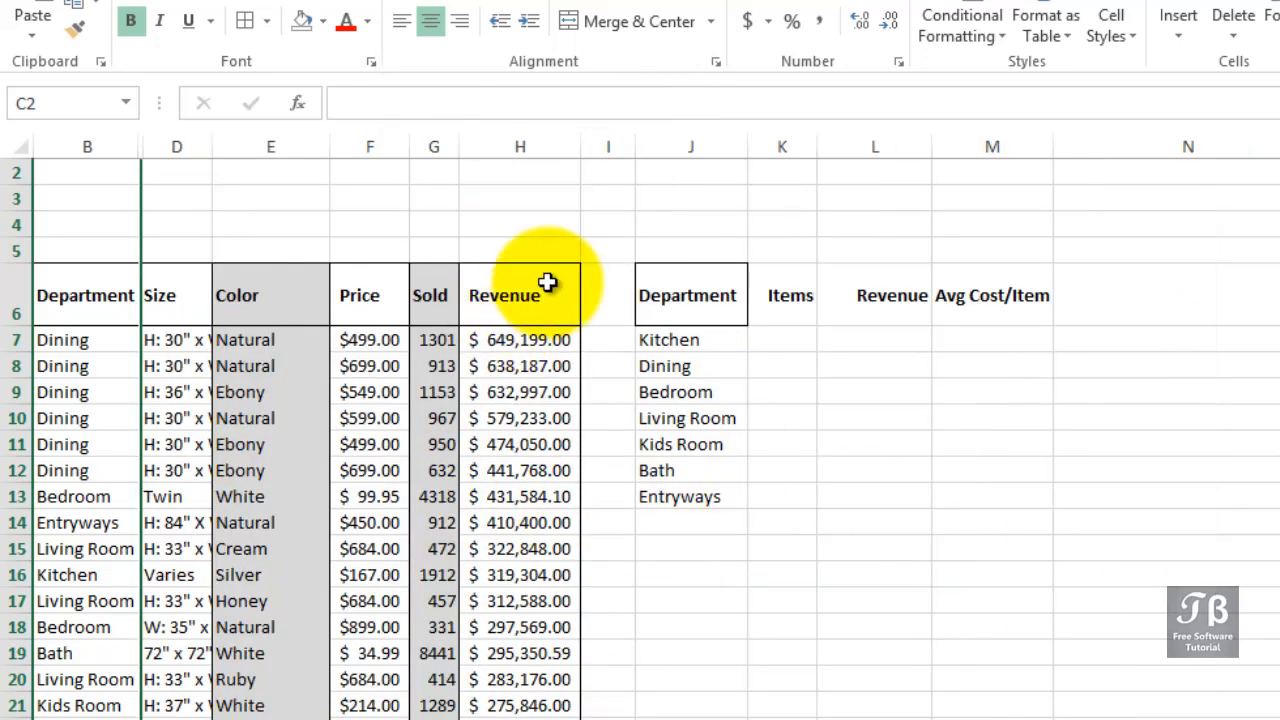
scroll(640, 427, "up", 2)
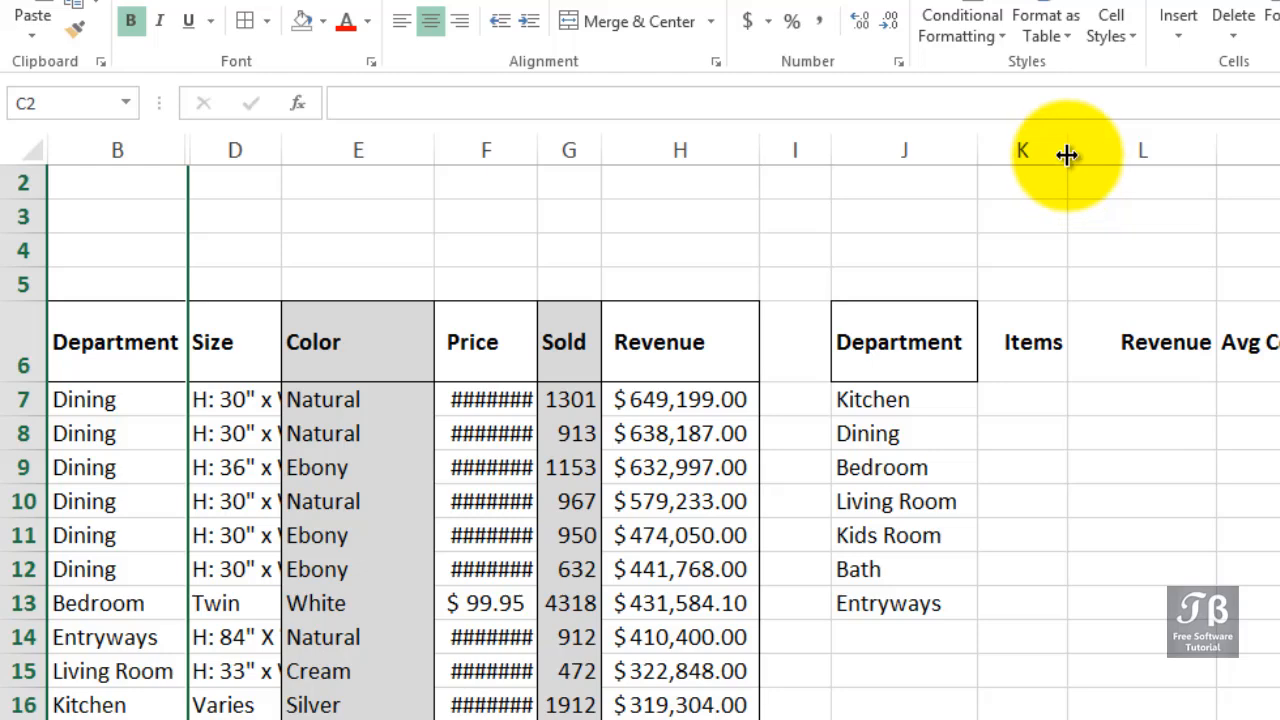
left_click_drag(1068, 156, 1213, 151)
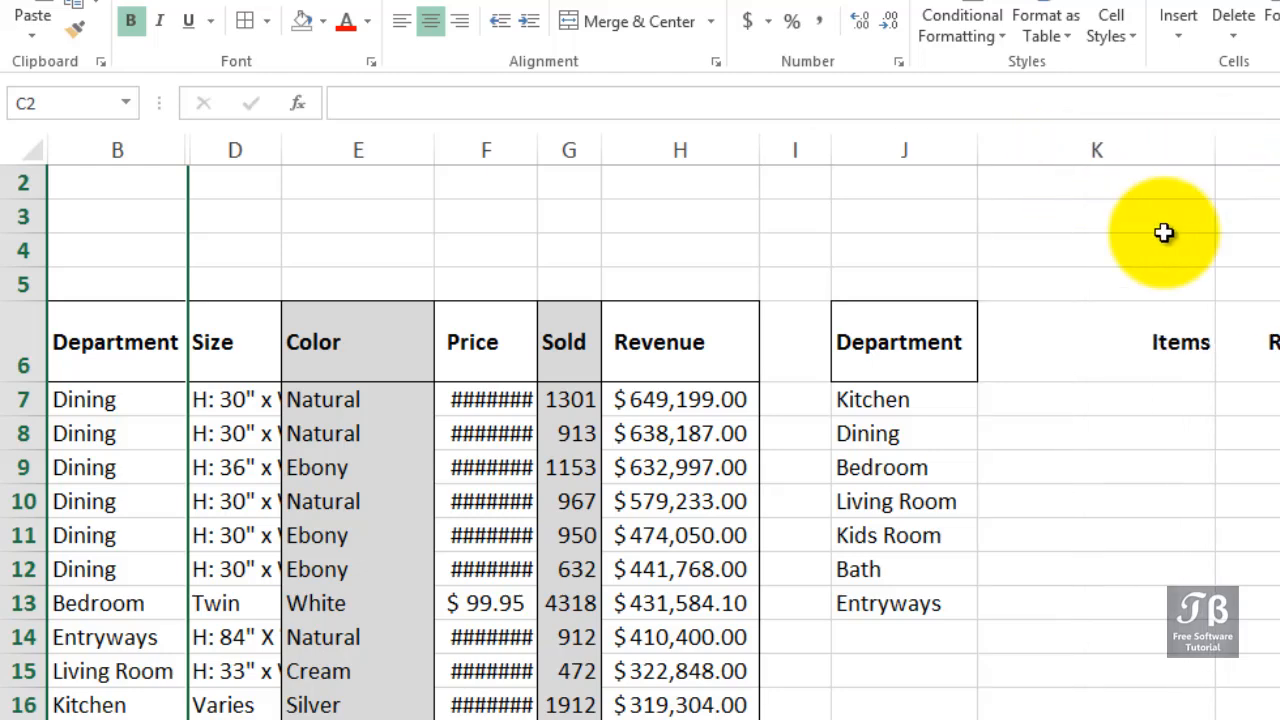
Count the Kitchen items in K7 with the formula =COUNTIF(B:B,J7).
left_click(1096, 400)
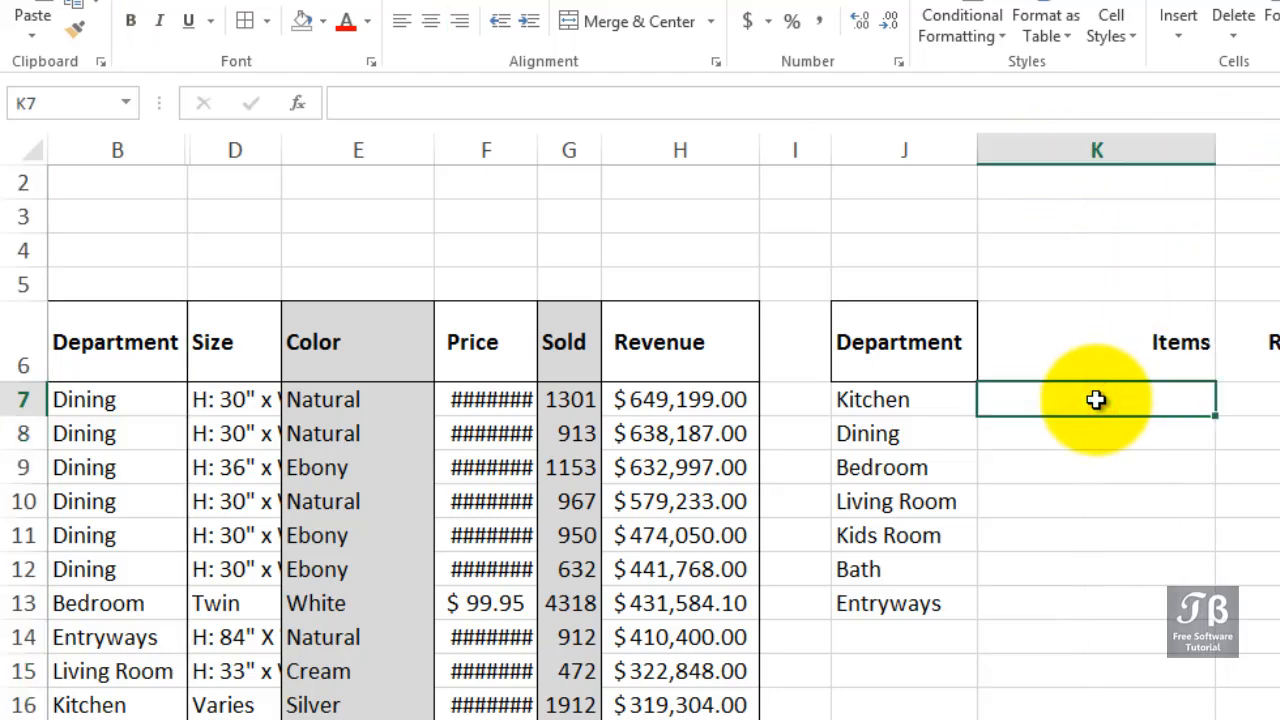
type("=count")
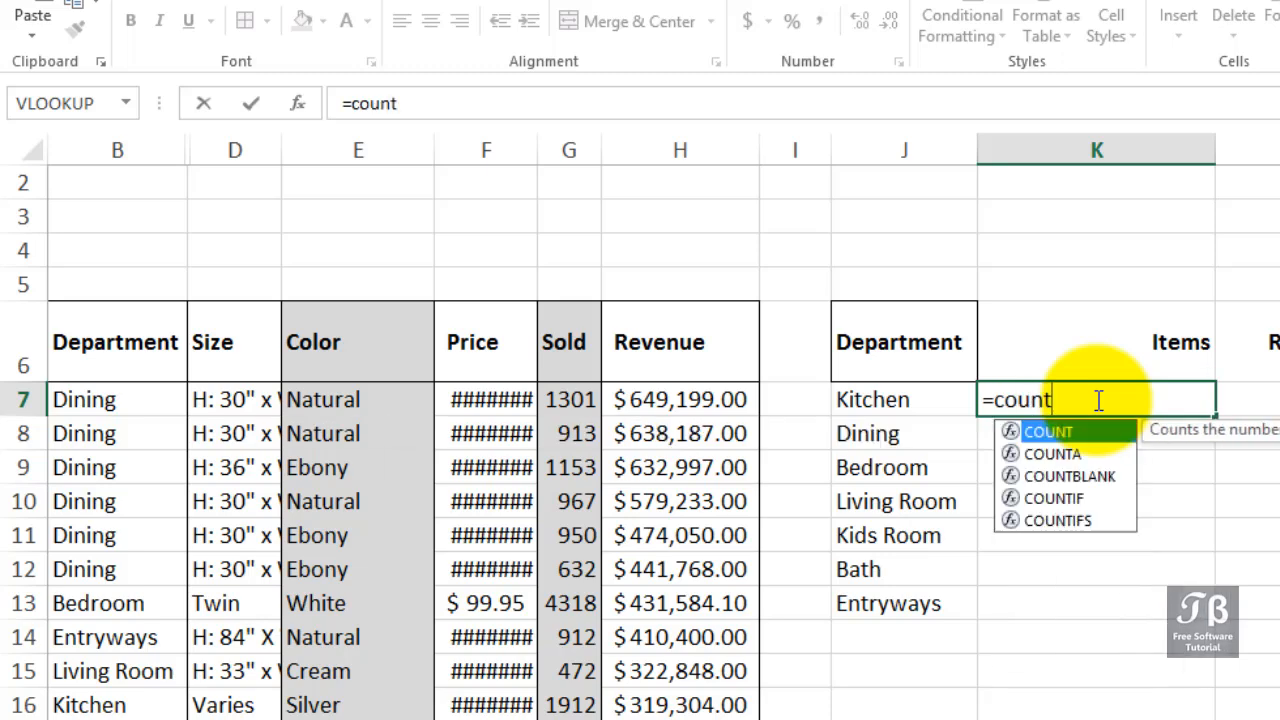
key("Down")
key("Down")
key("Down")
key("Tab")
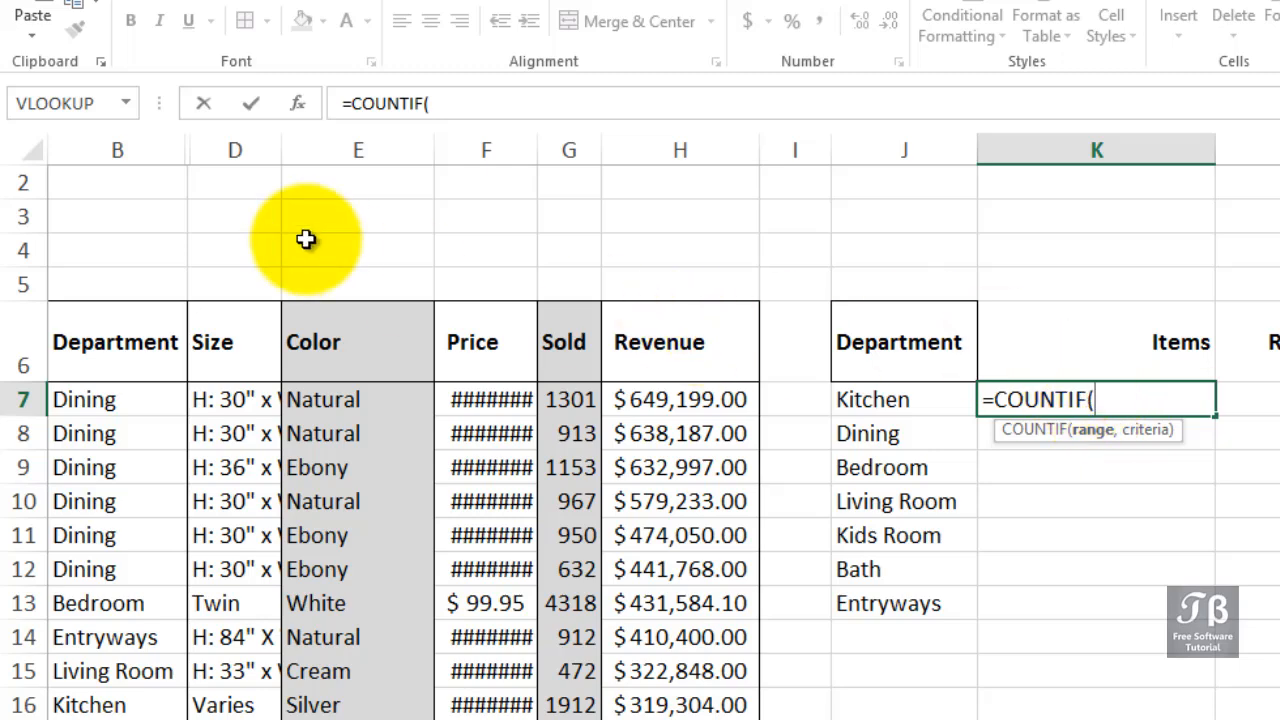
left_click(156, 144)
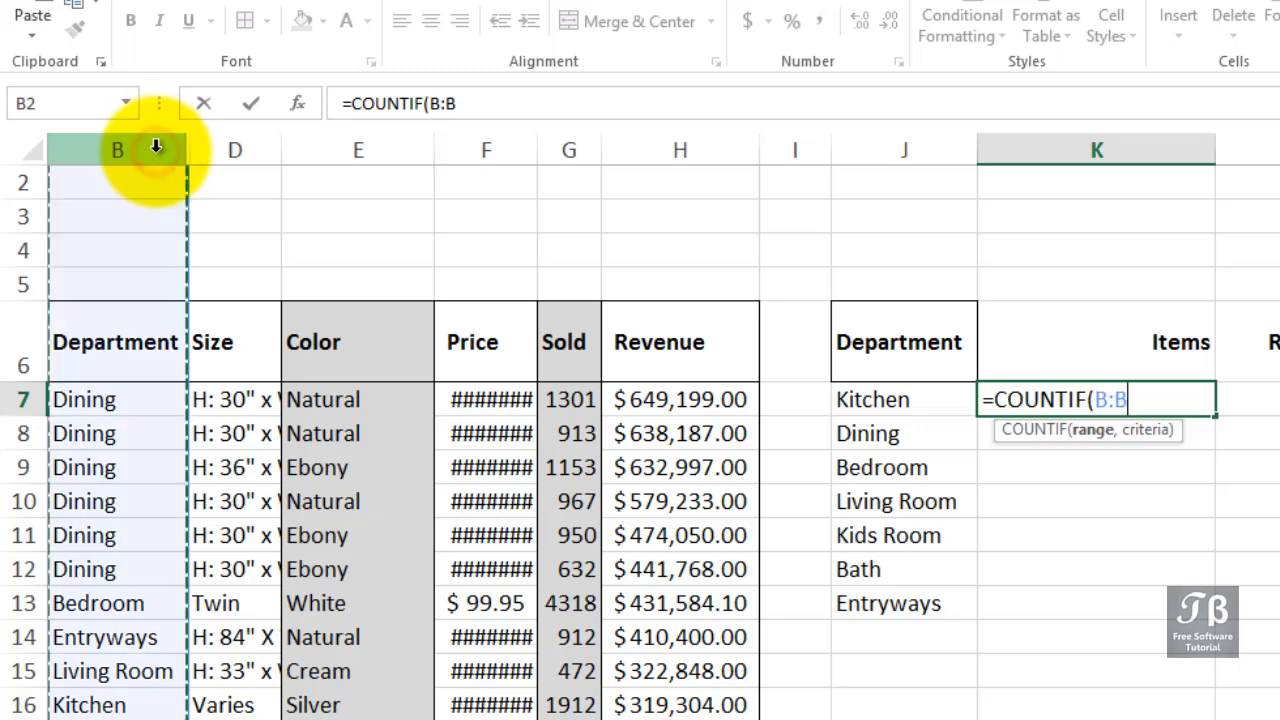
type(",")
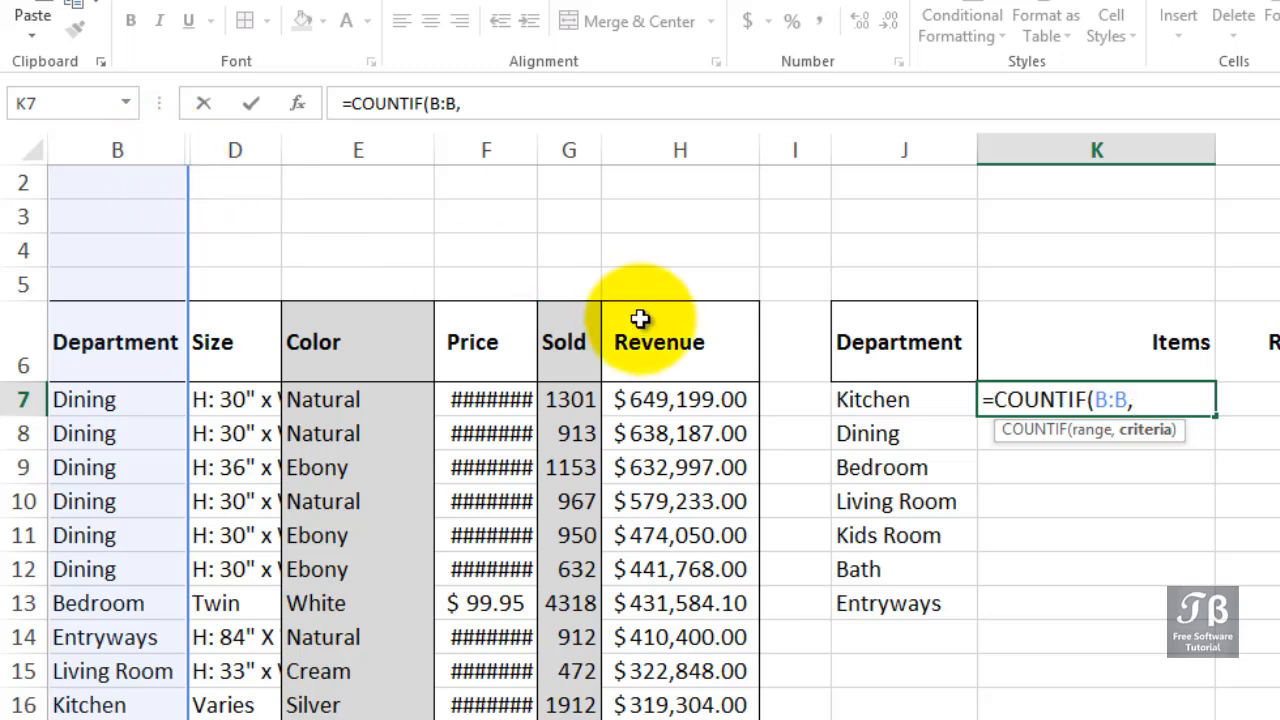
left_click(887, 398)
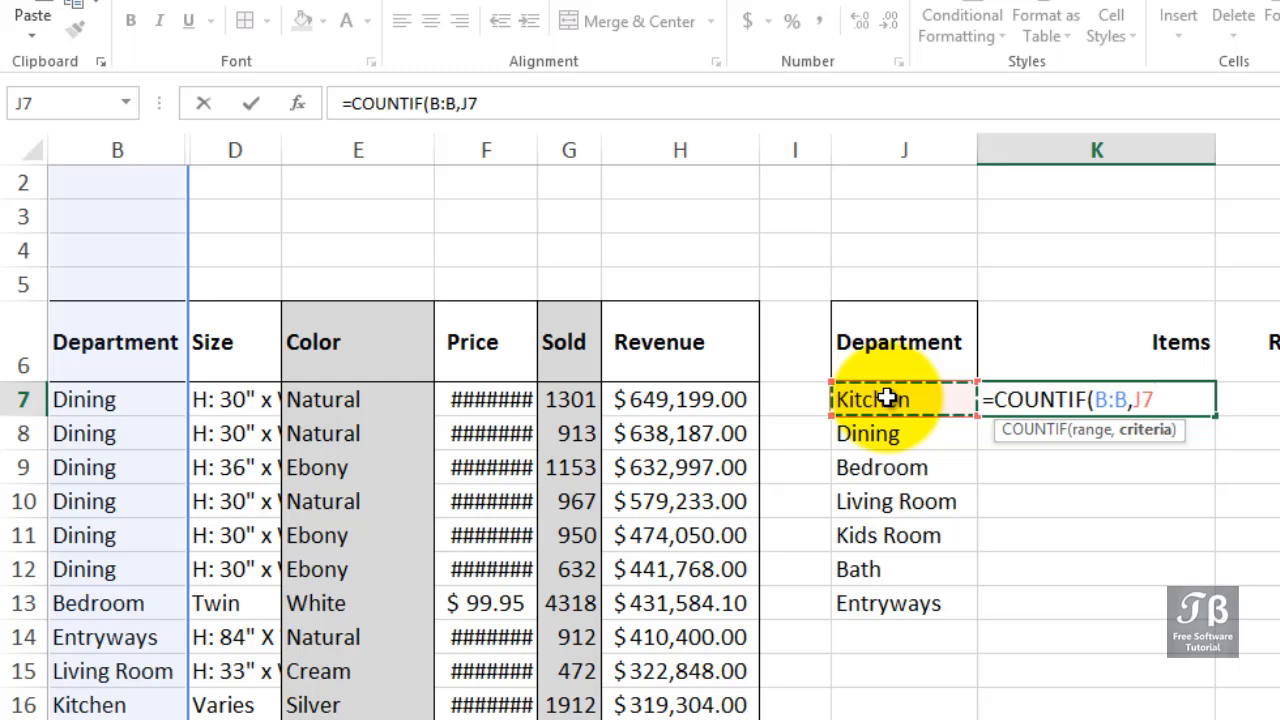
type(")")
key("Return")
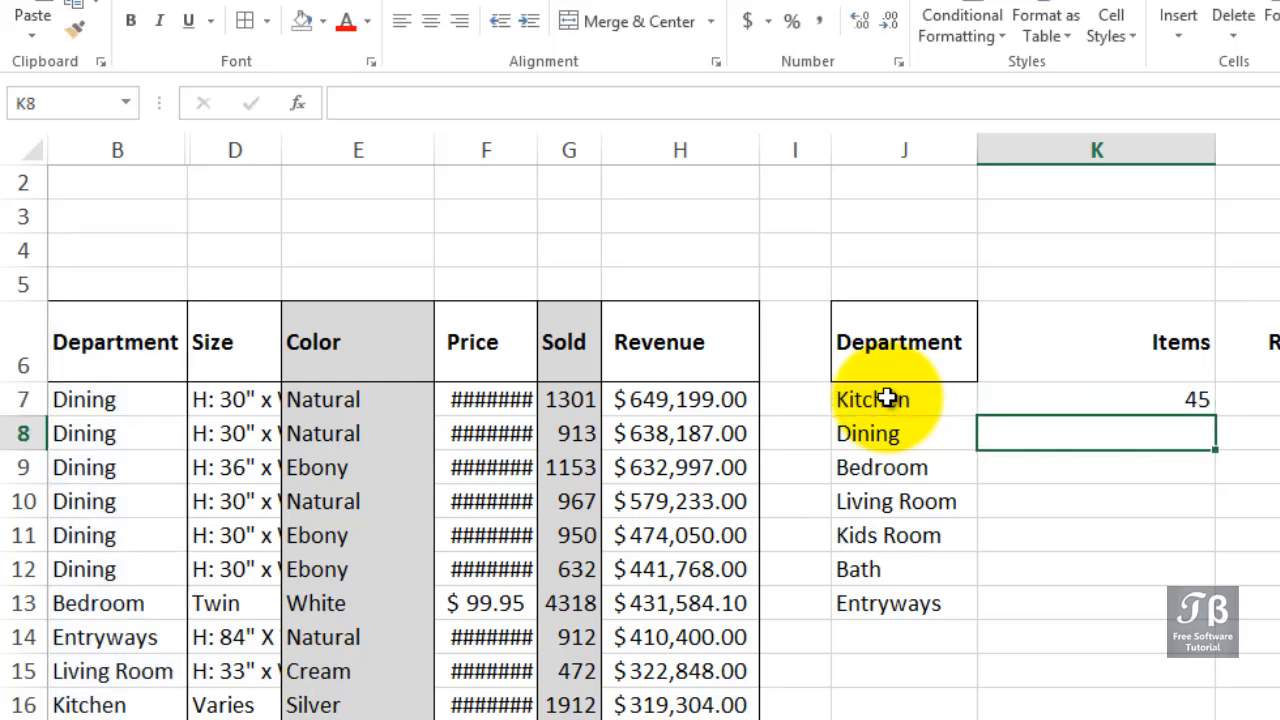
Fill the COUNTIF formula from K7 down to K13 for the remaining departments and select the filled range.
left_click(1170, 398)
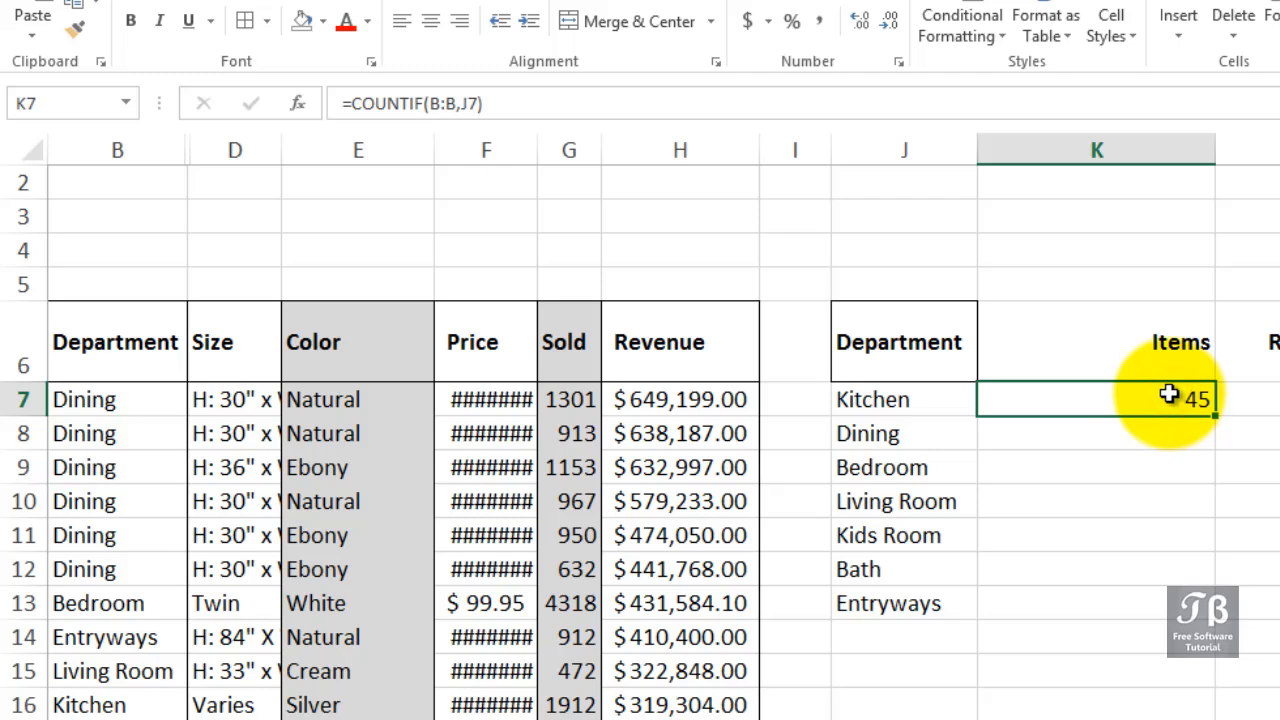
double_click(1216, 416)
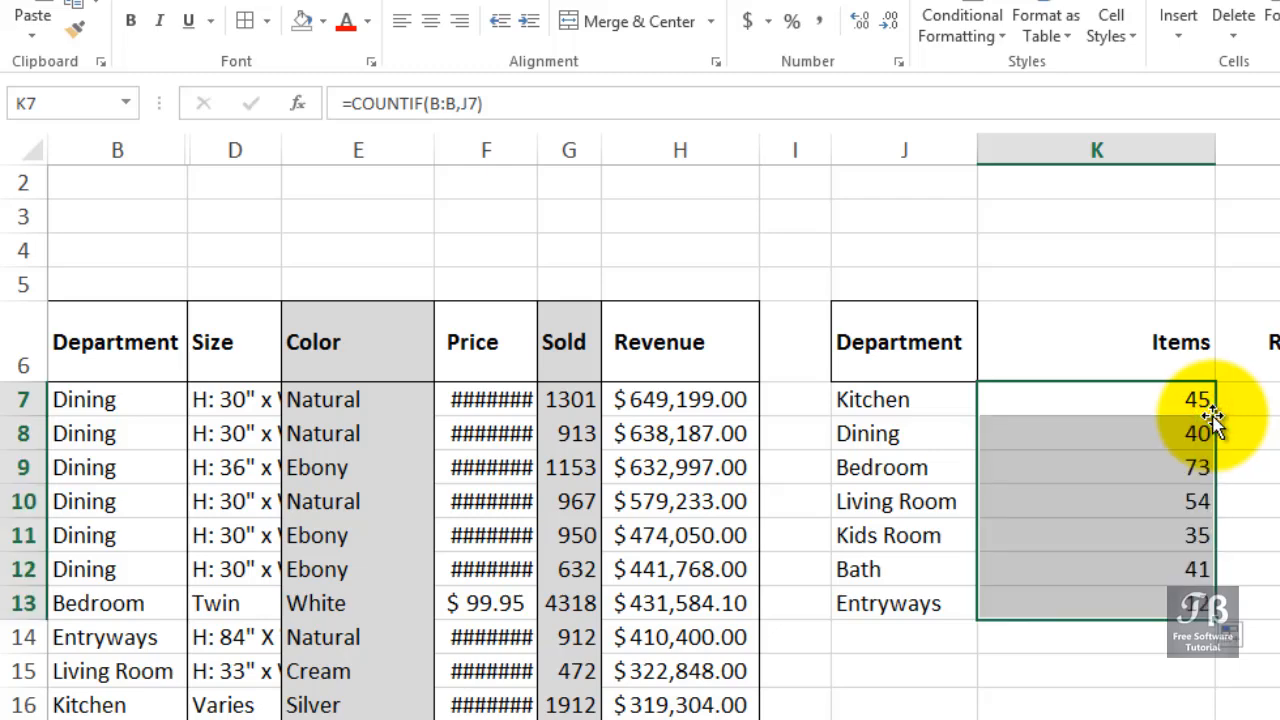
left_click(1203, 400)
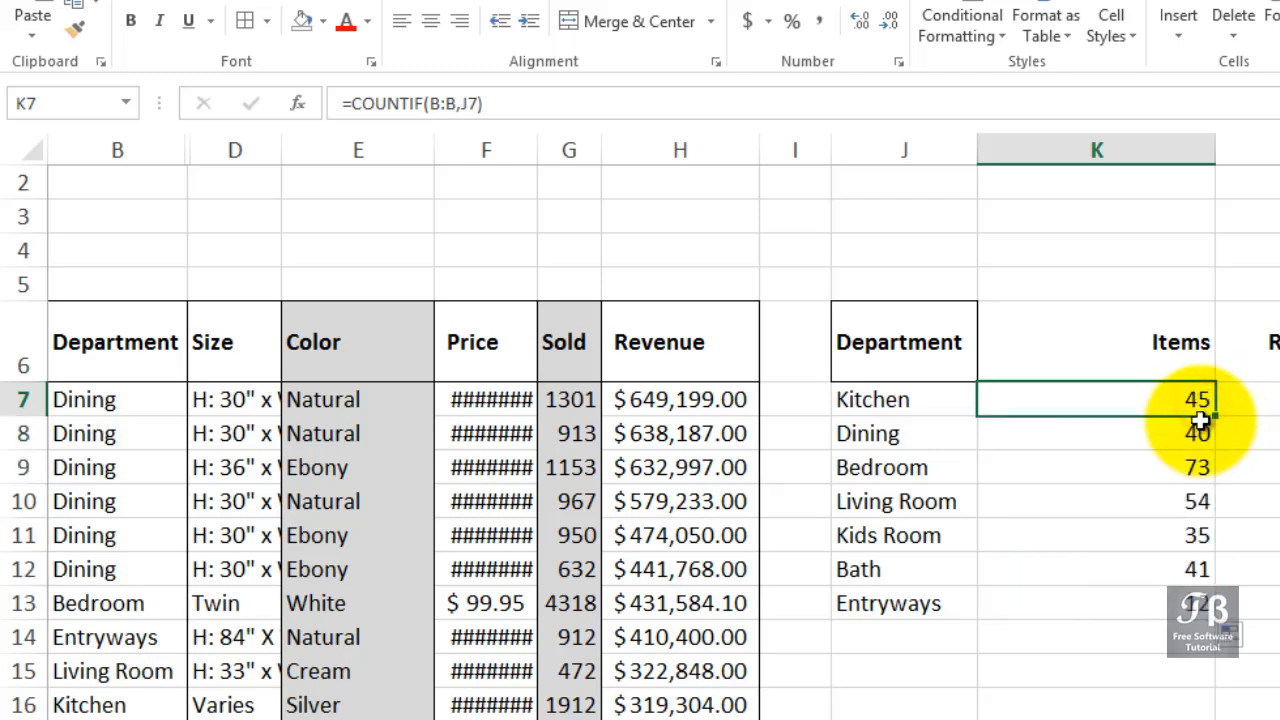
left_click_drag(1200, 420, 1200, 603)
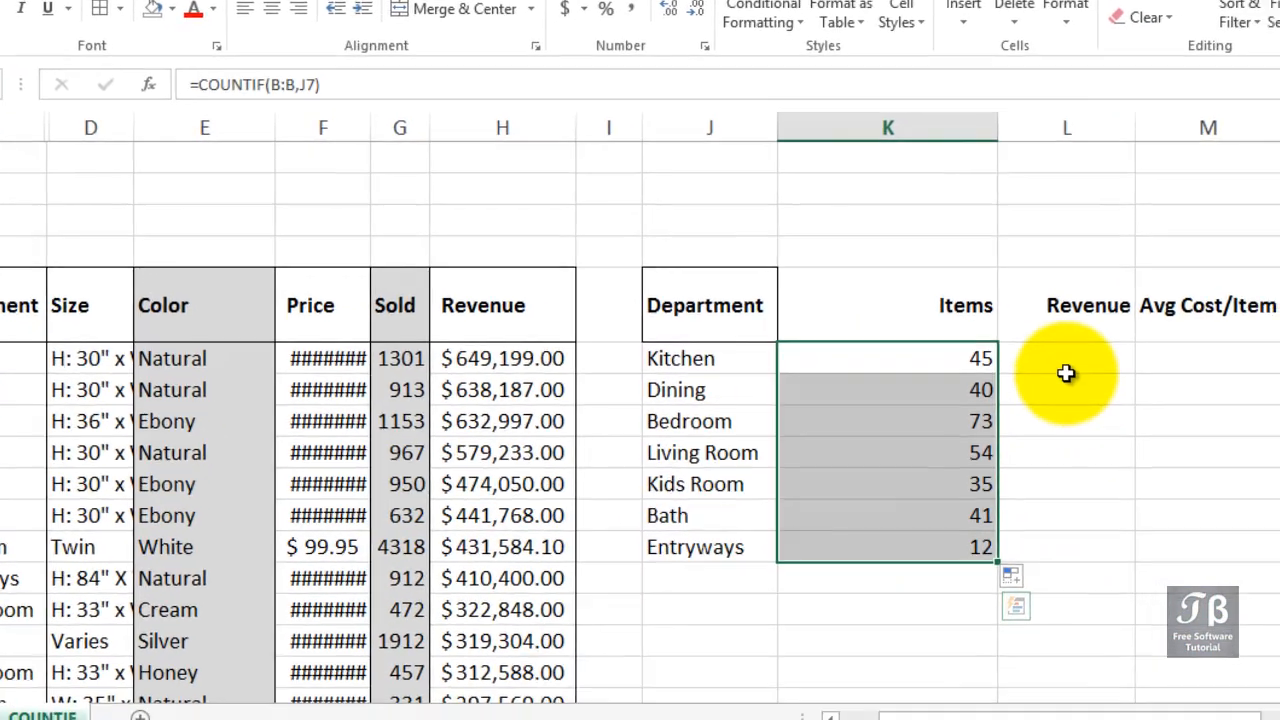
Total the Kitchen revenue in L7 with =SUMIF(B:B,J7,H:H) and fill the formula down to L13.
left_click(1043, 352)
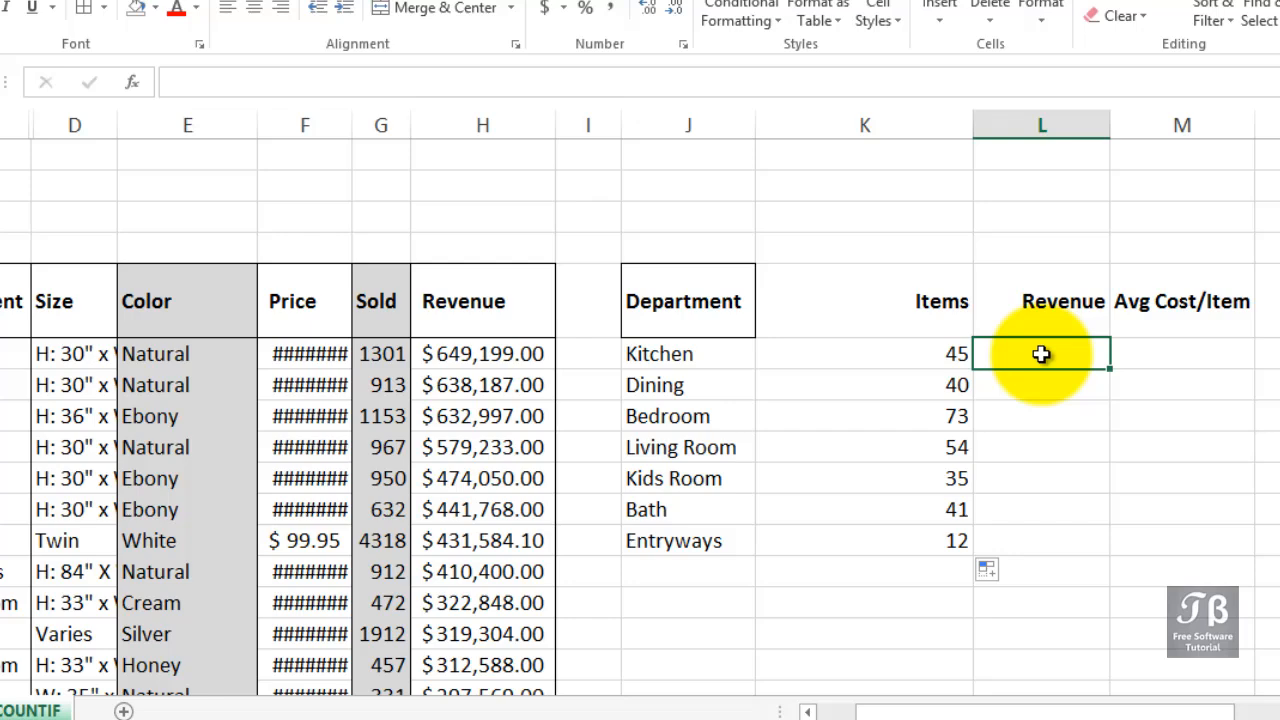
type("=")
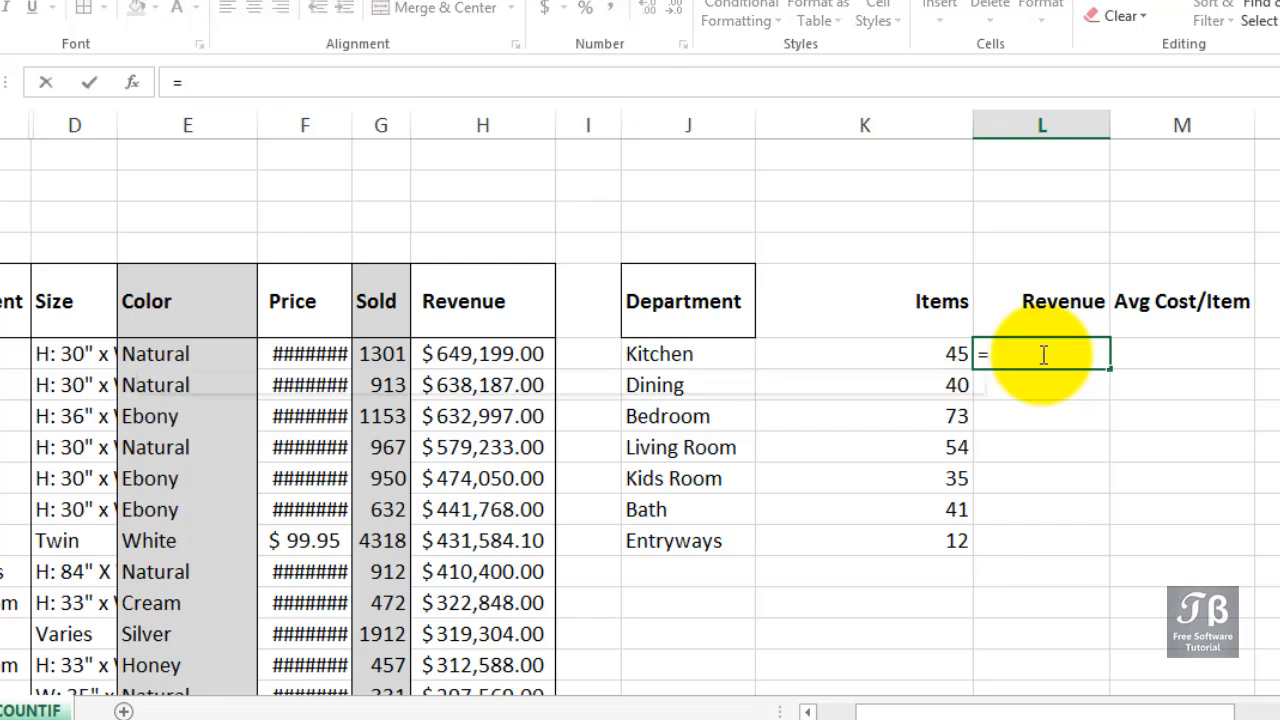
type("sumif")
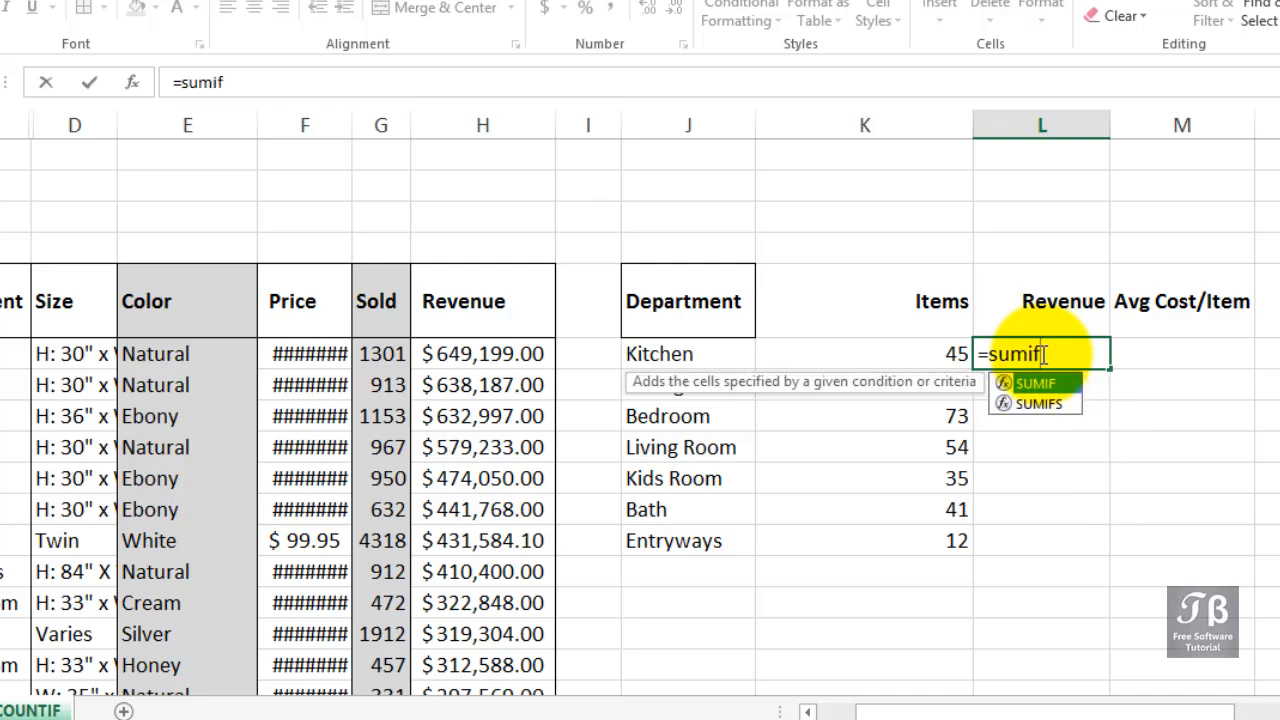
key("Tab")
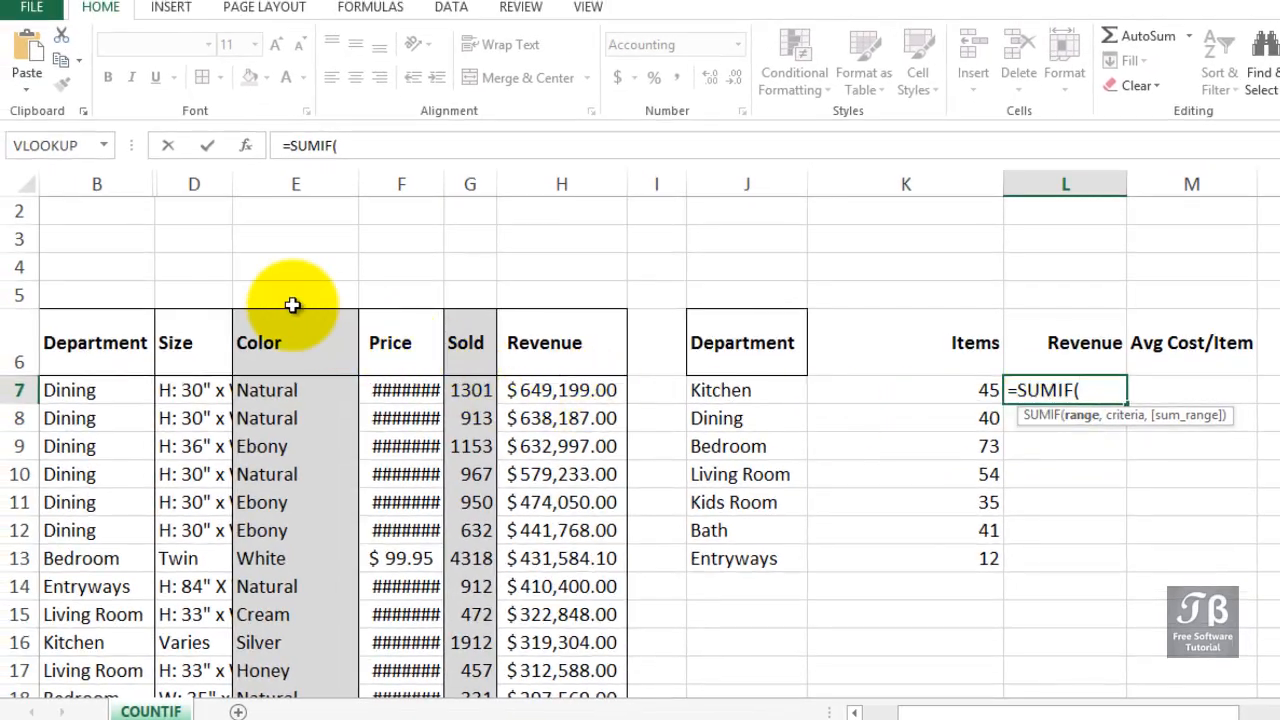
left_click(113, 184)
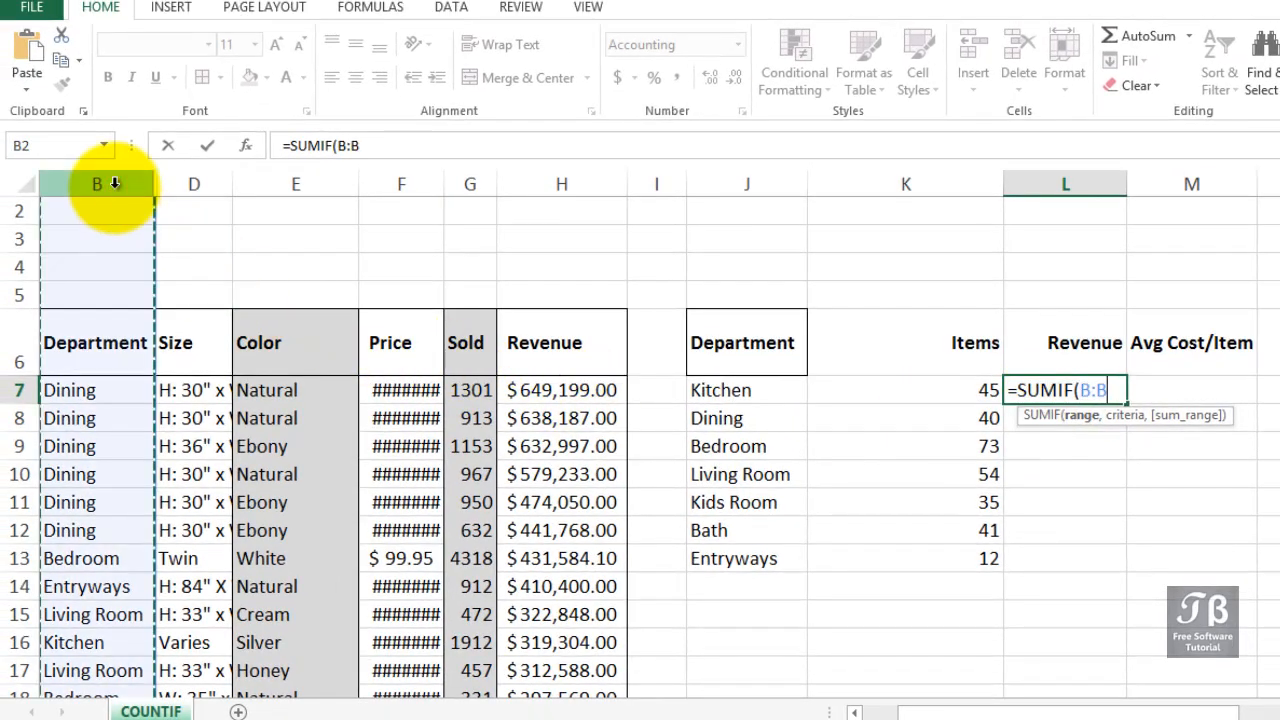
type(",")
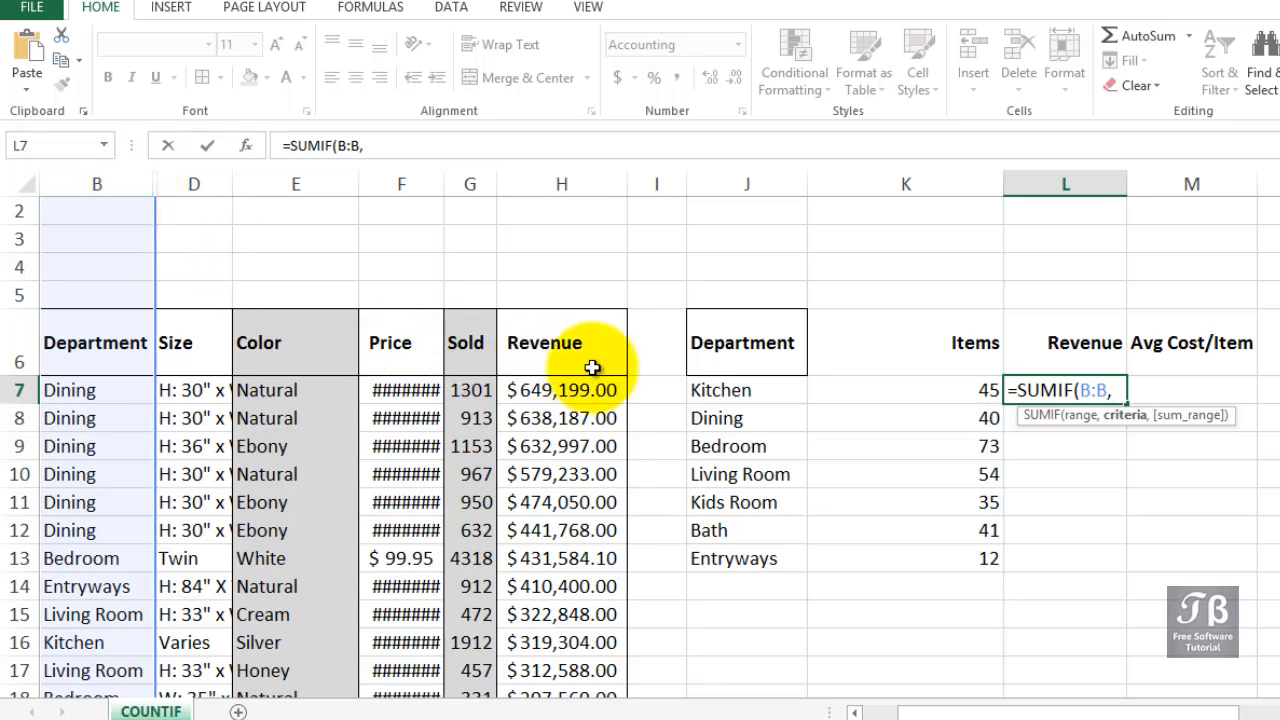
left_click(708, 386)
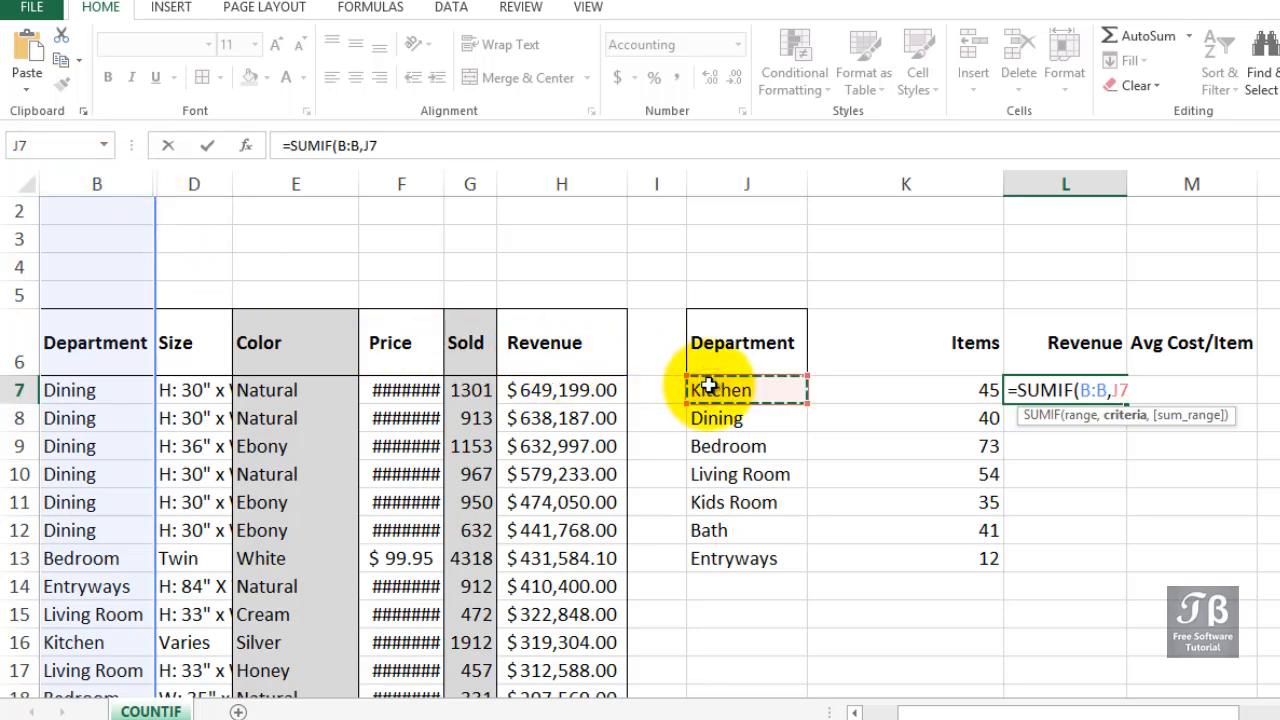
type(",")
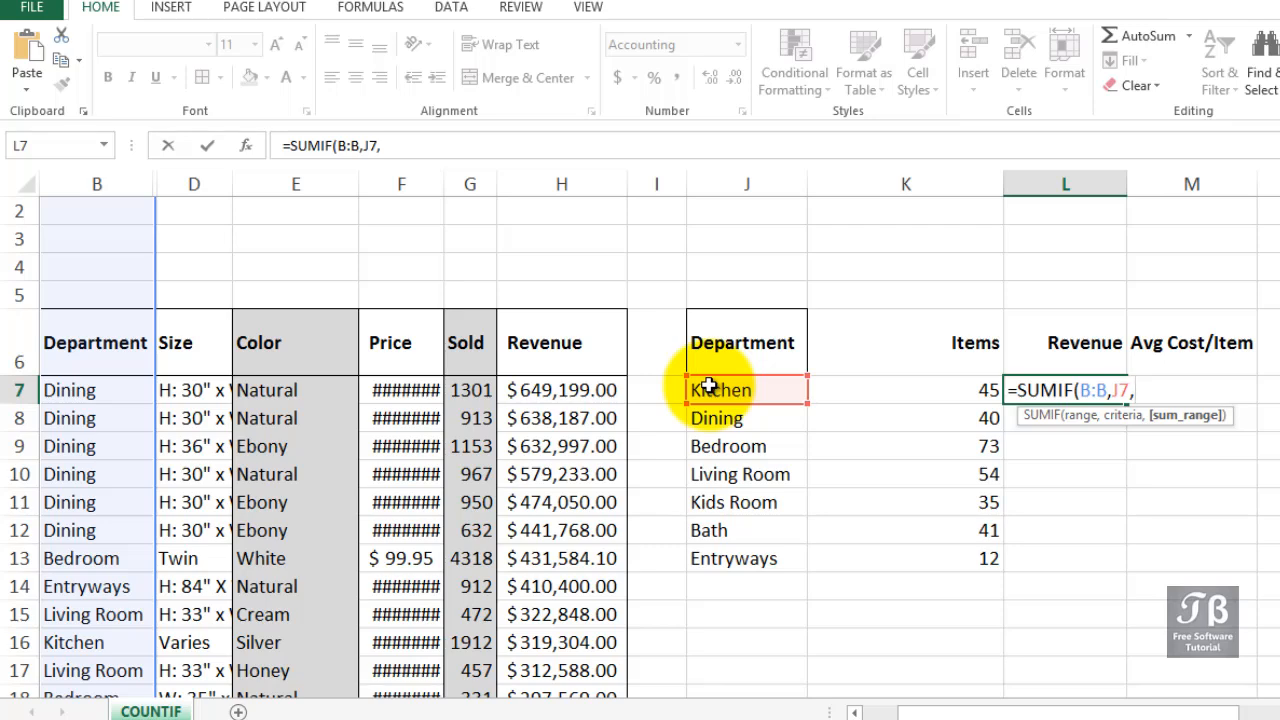
left_click(576, 184)
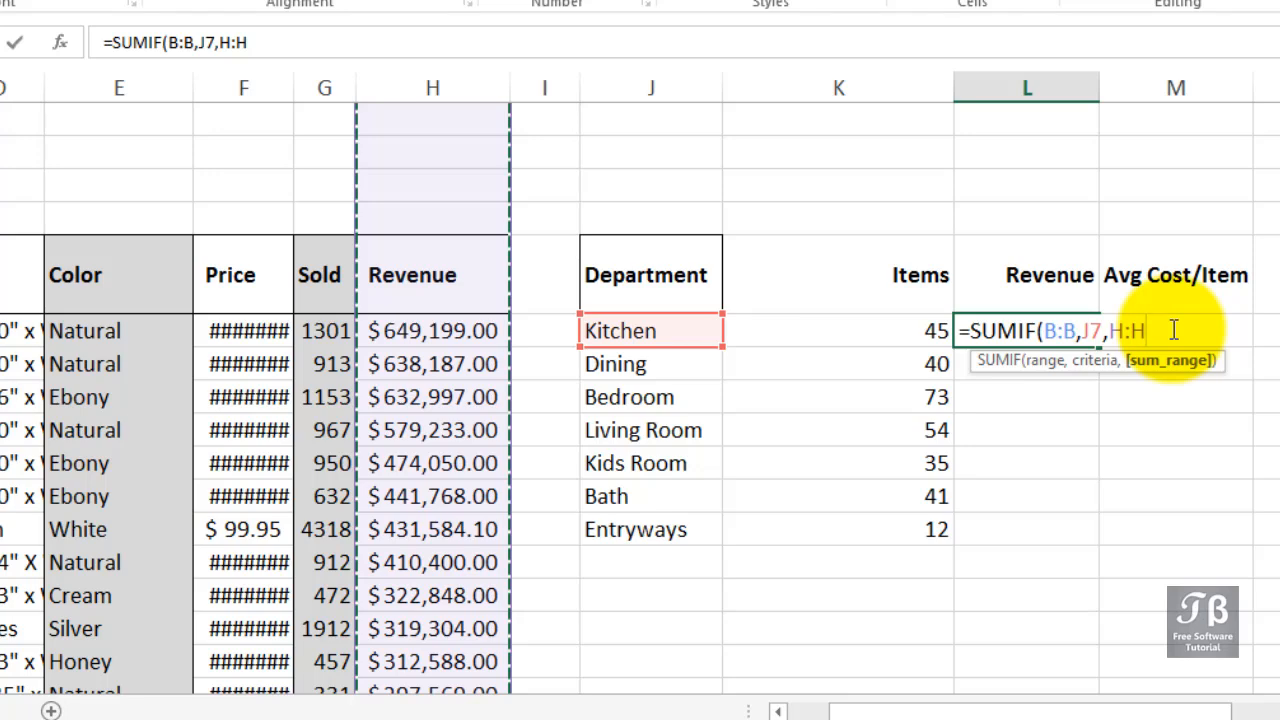
key("Return")
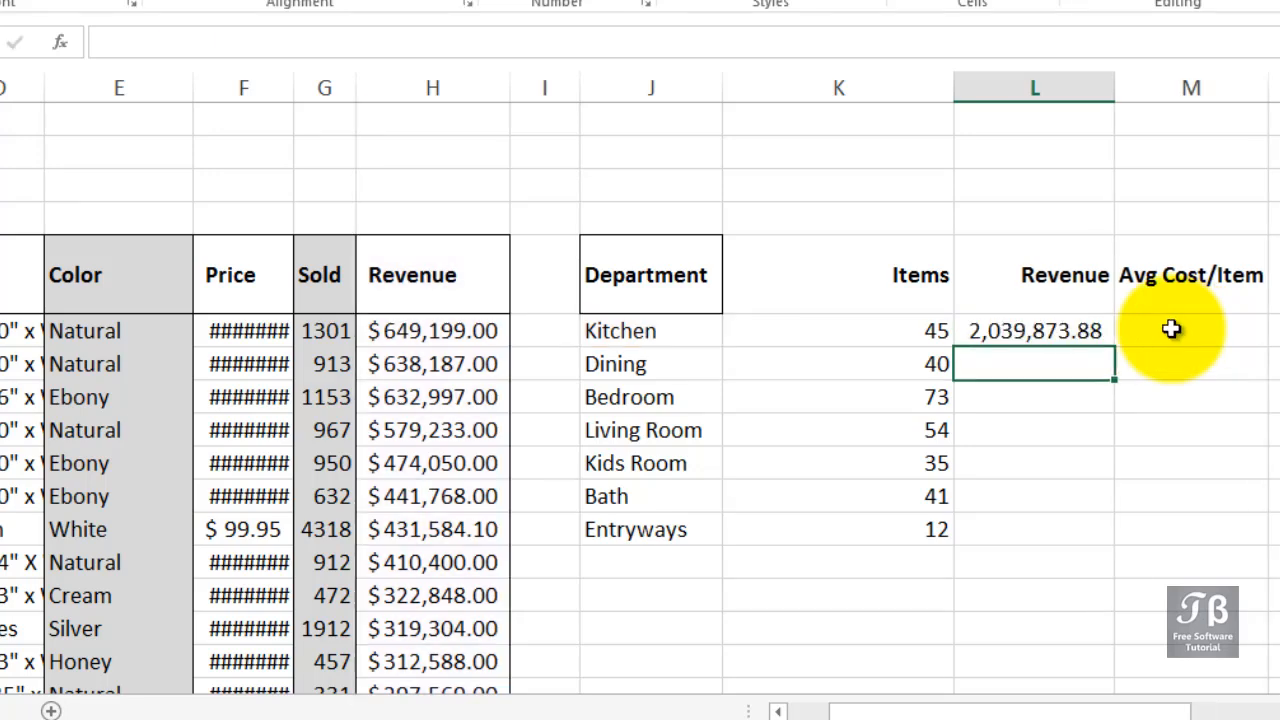
left_click(1093, 330)
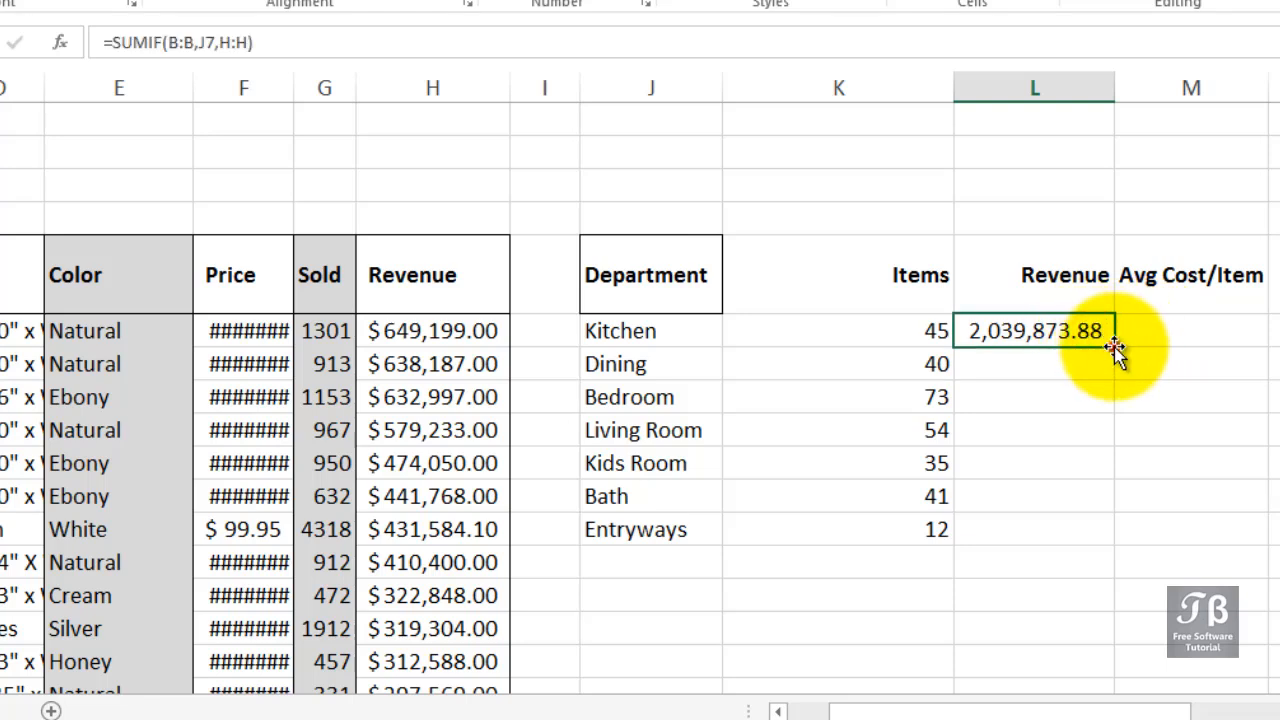
double_click(1115, 347)
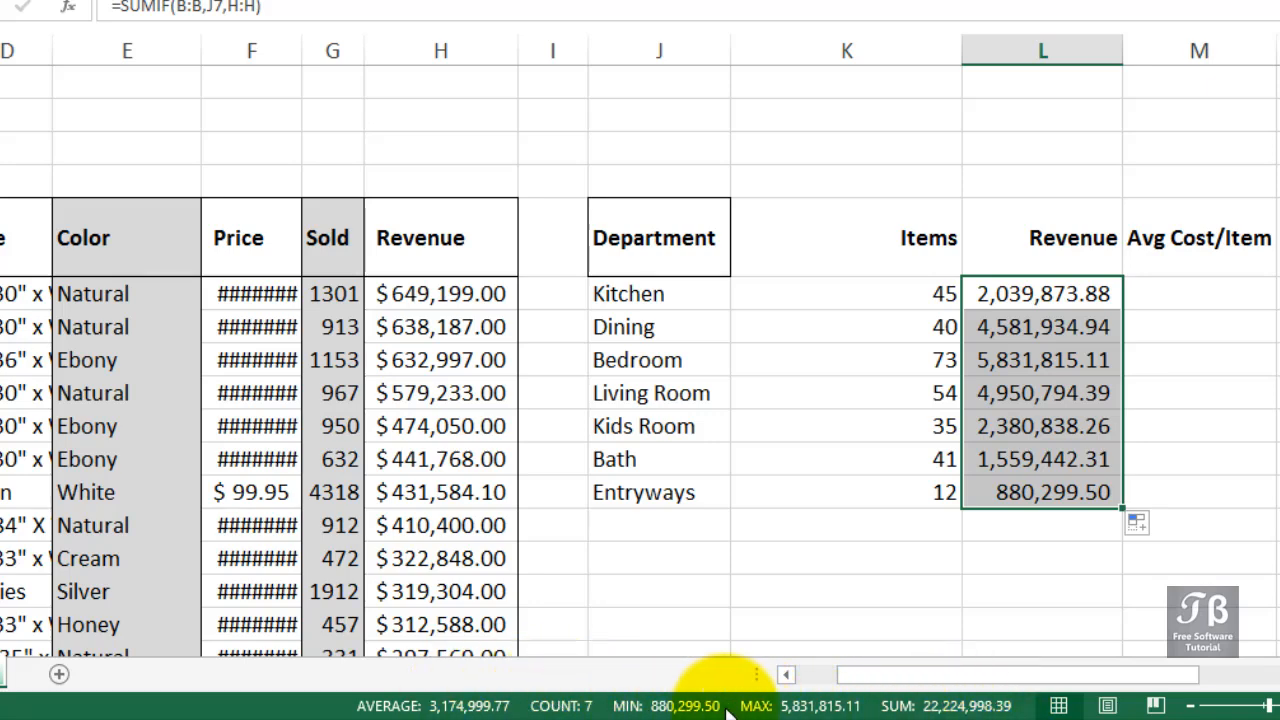
Inspect the status bar statistics options and check the sum of the department revenues against the sum of column H.
right_click(776, 708)
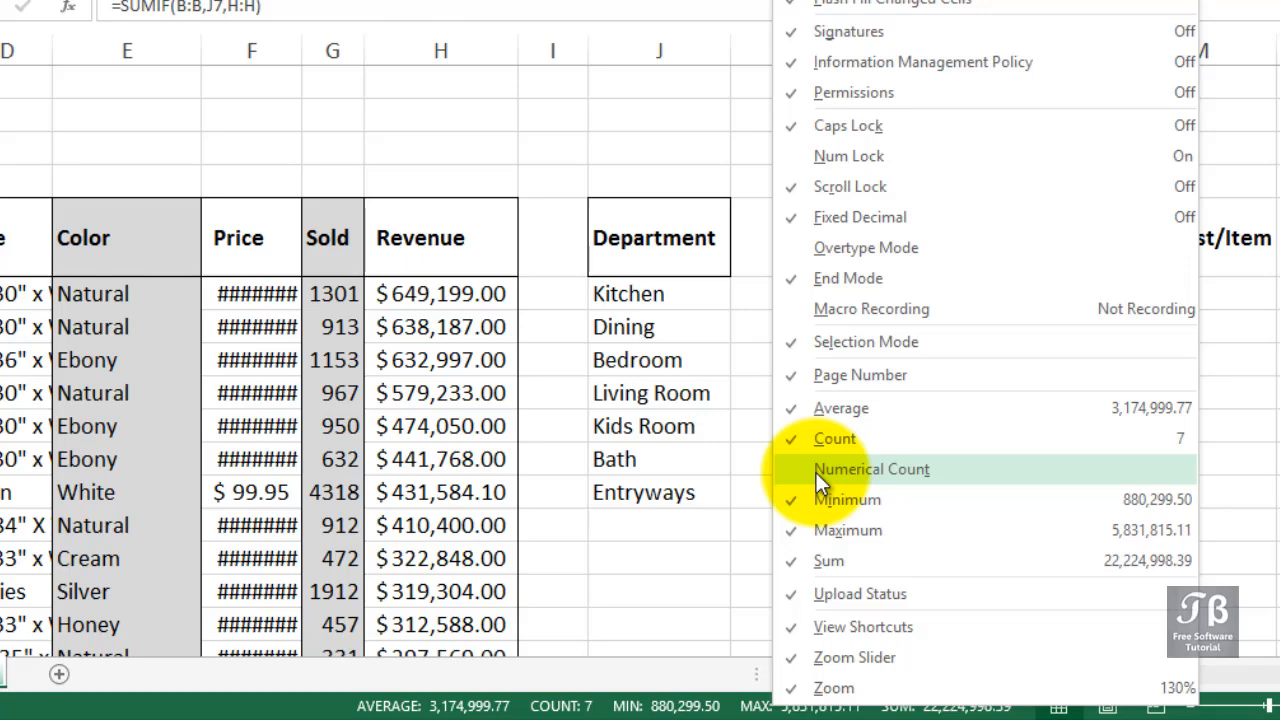
left_click(740, 707)
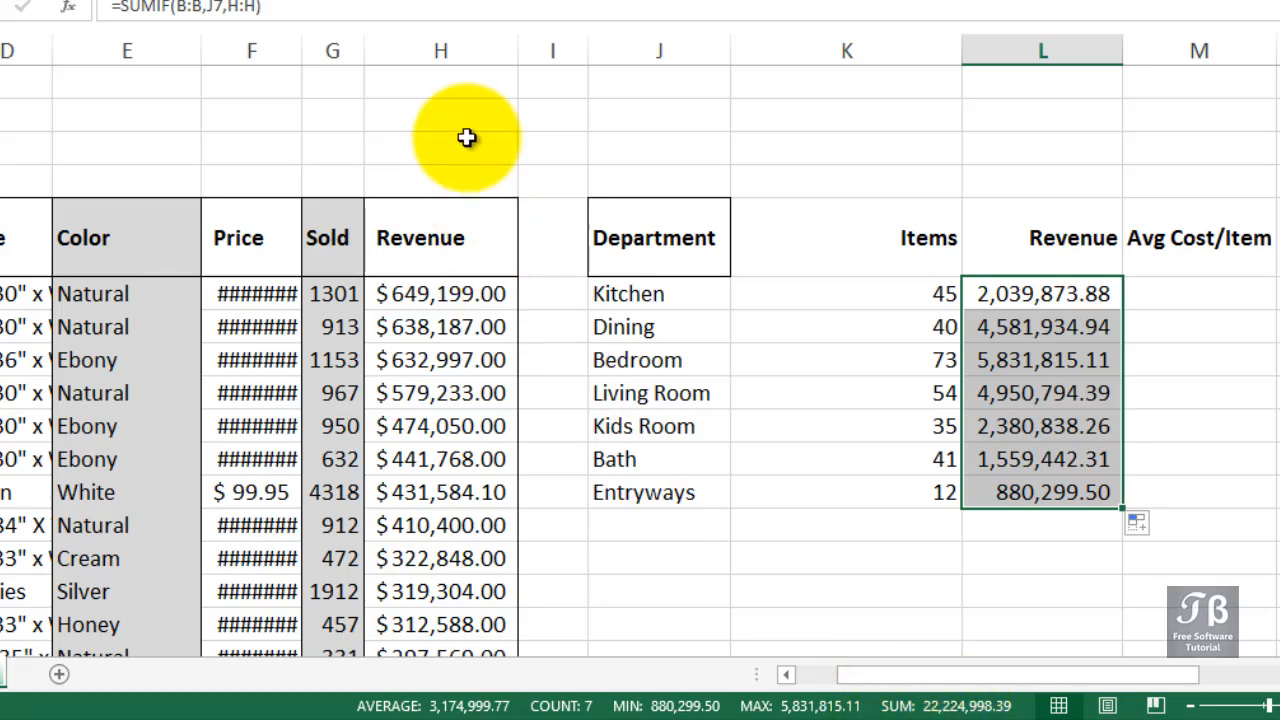
left_click(466, 50)
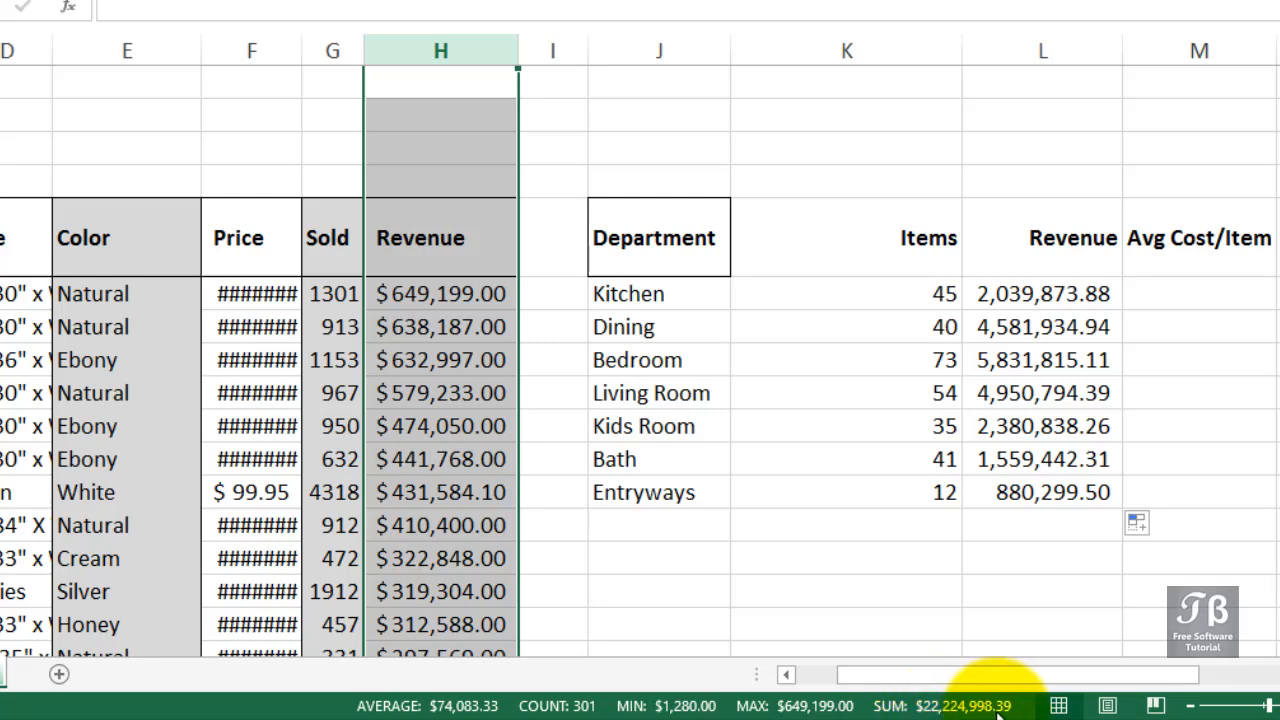
left_click(1012, 293)
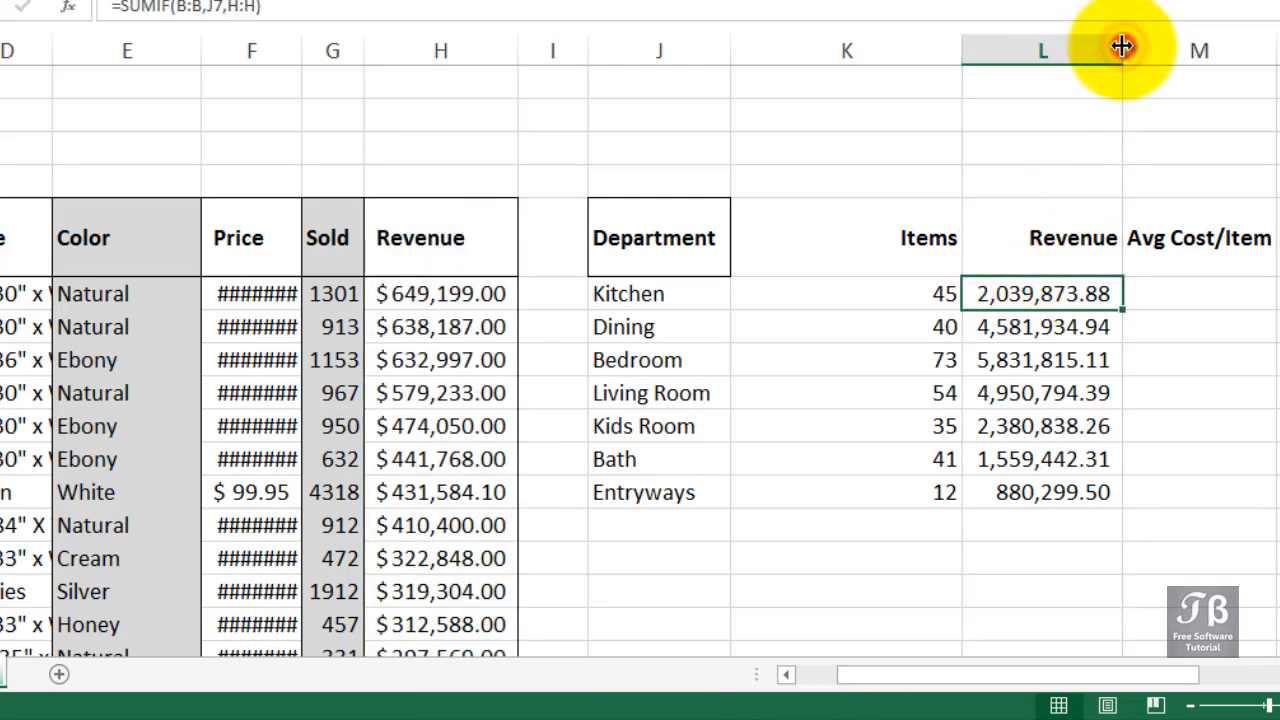
Fit column K to its contents and average the Kitchen prices in M7 with =AVERAGEIF(B:B,J7,F:F).
double_click(960, 48)
left_click(1018, 293)
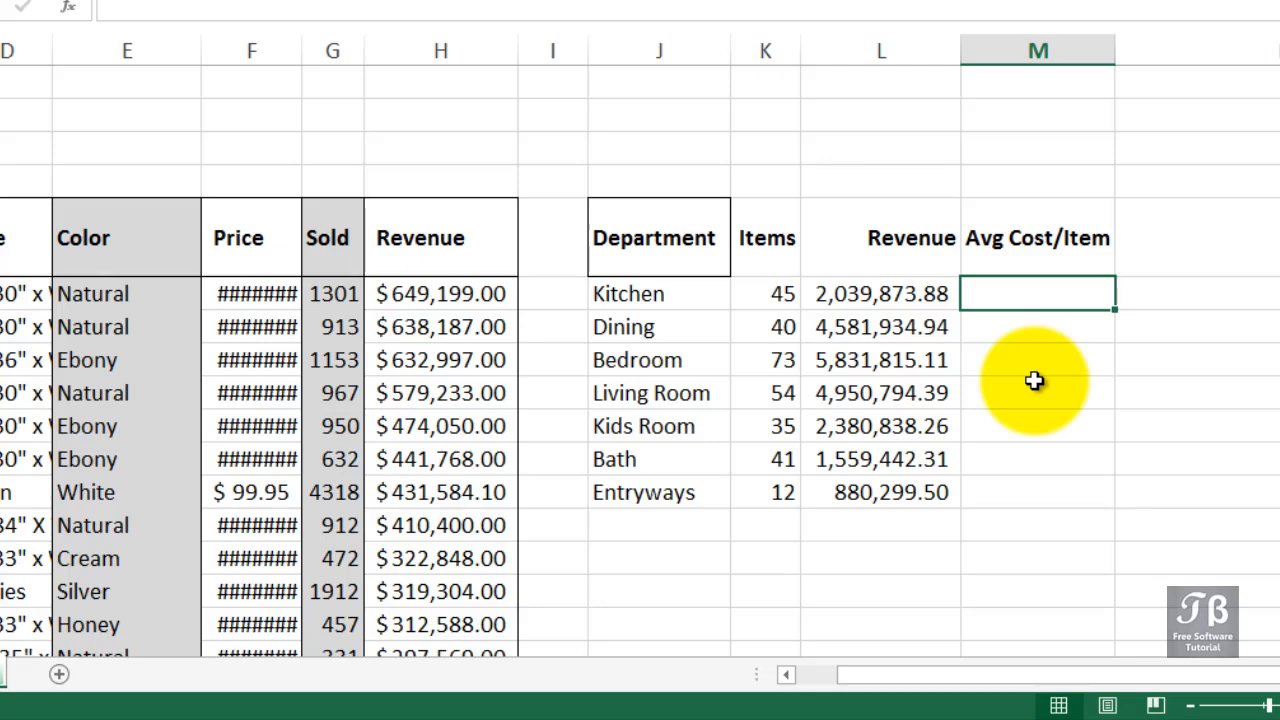
type("=aver")
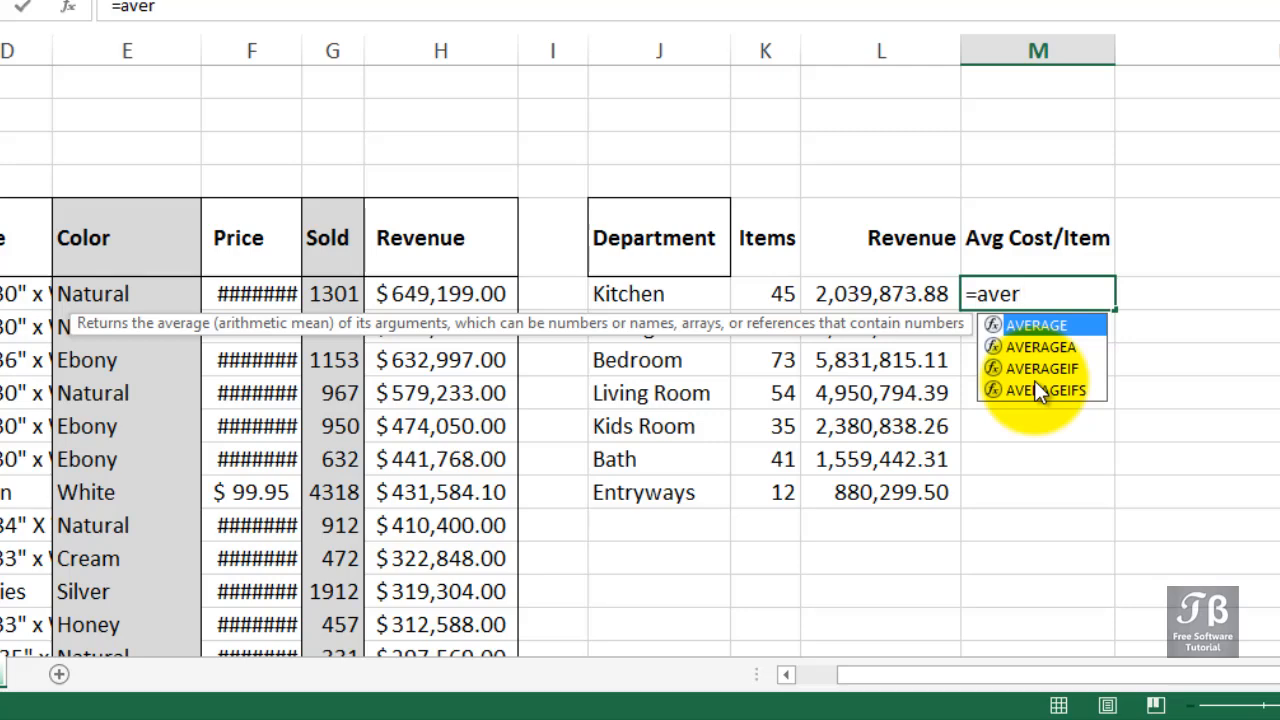
left_click(1036, 376)
double_click(1036, 376)
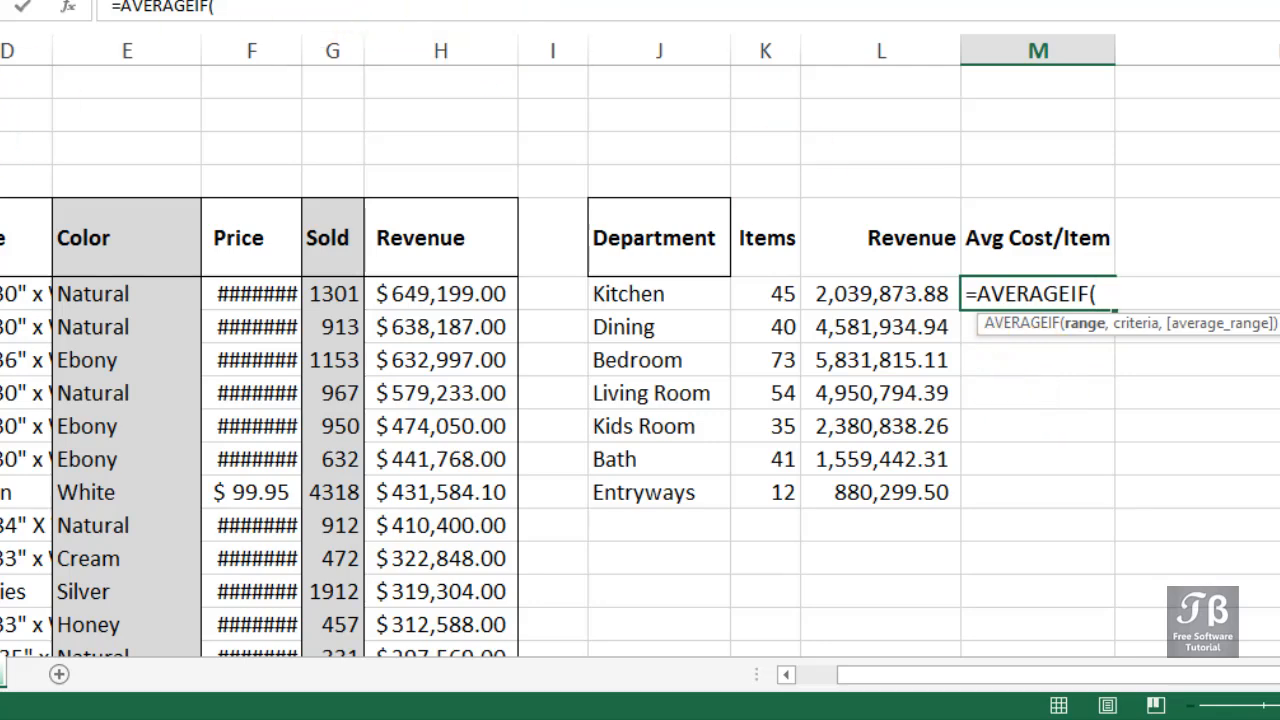
type("B:B,")
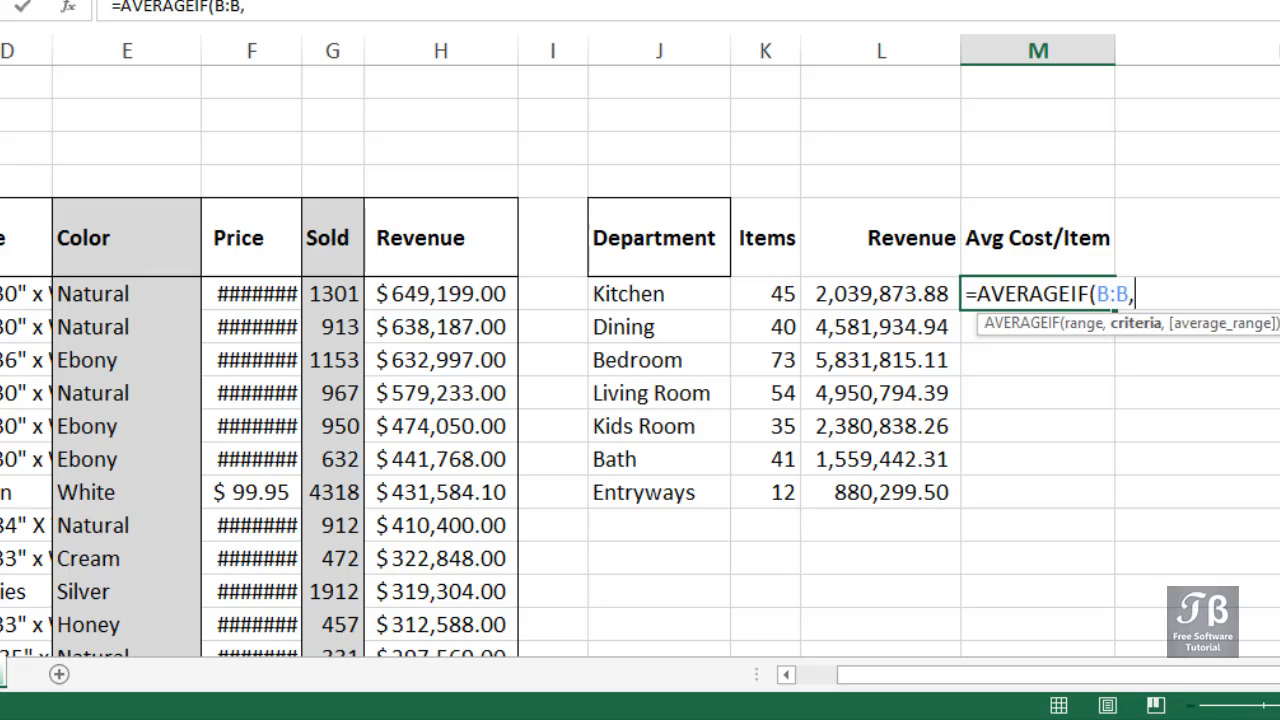
left_click(636, 294)
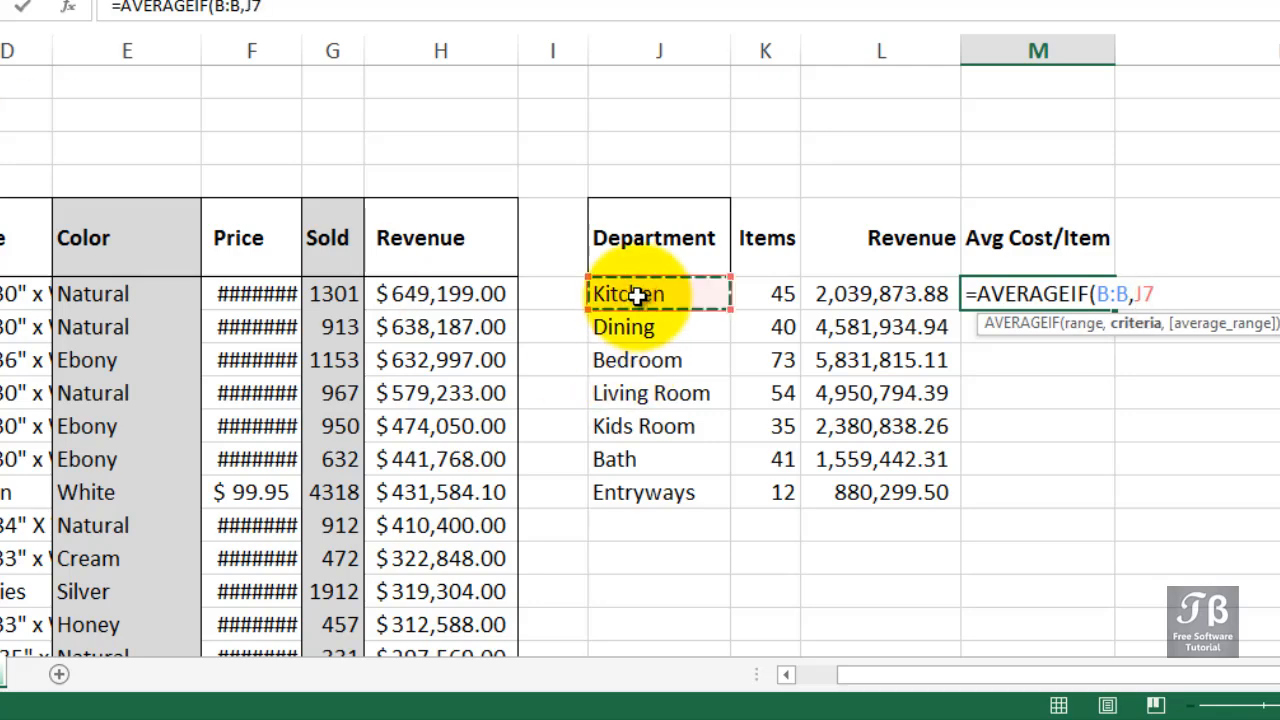
type(",")
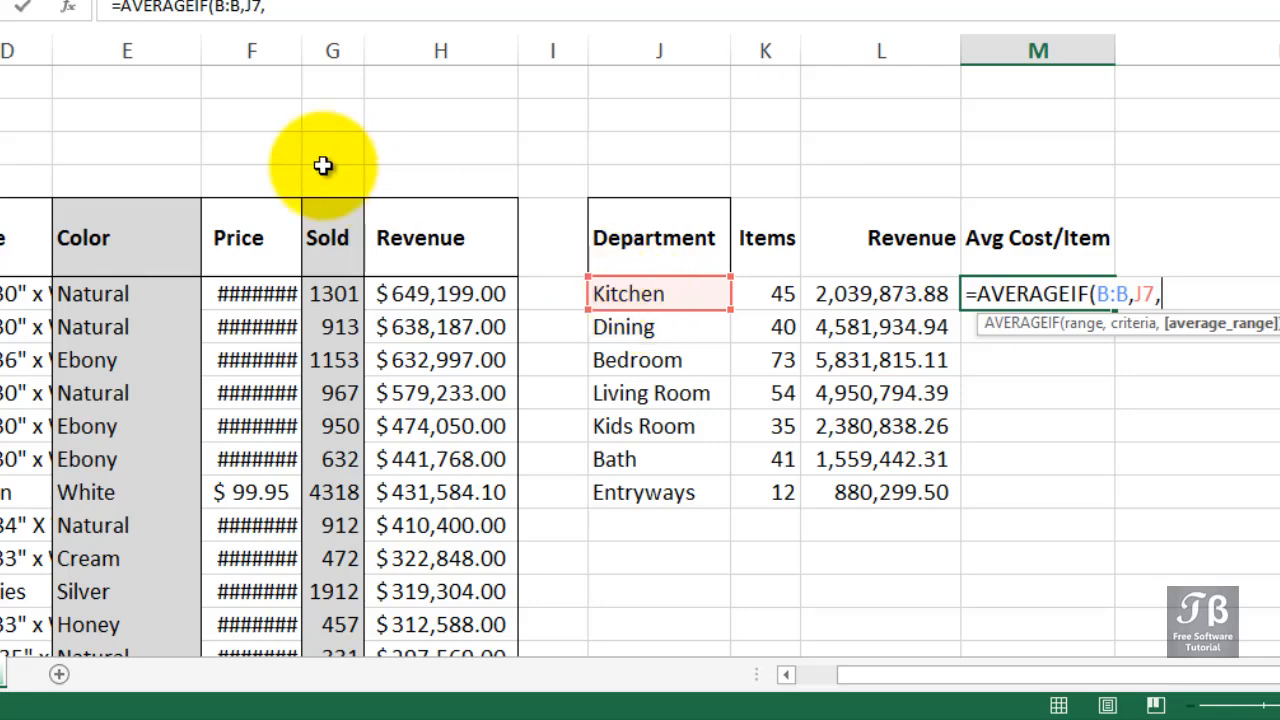
left_click(269, 50)
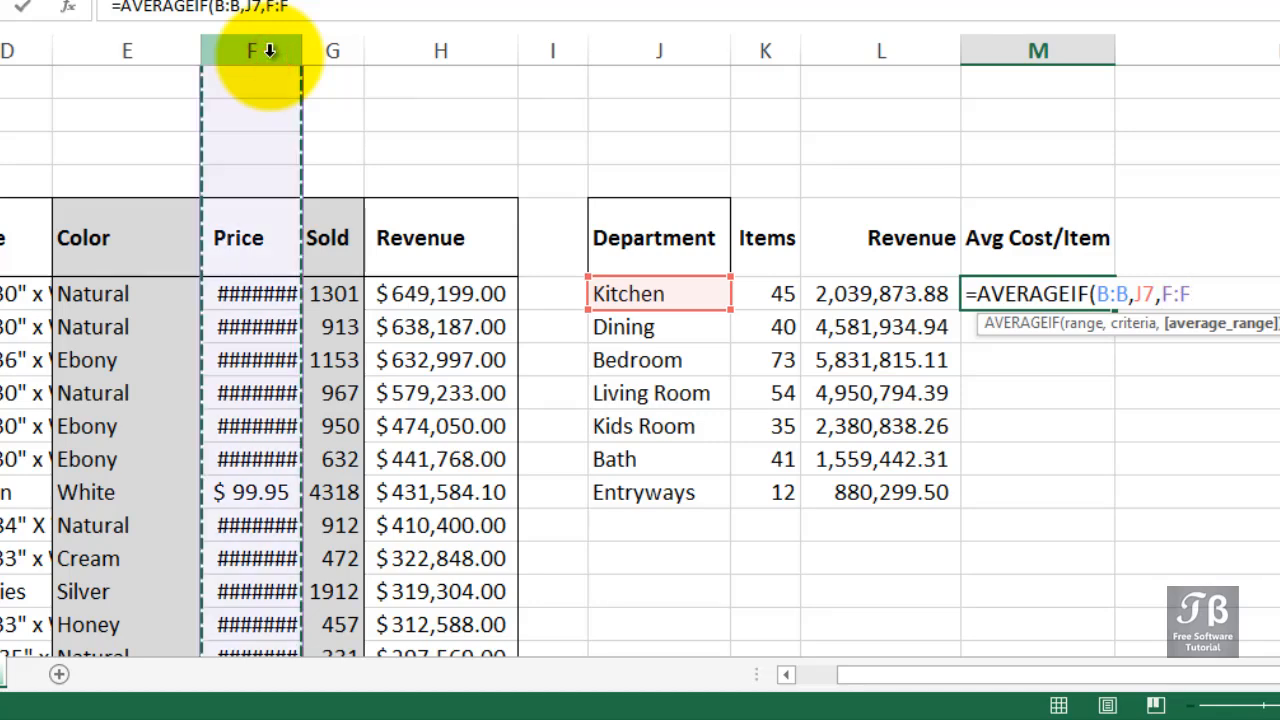
key("Return")
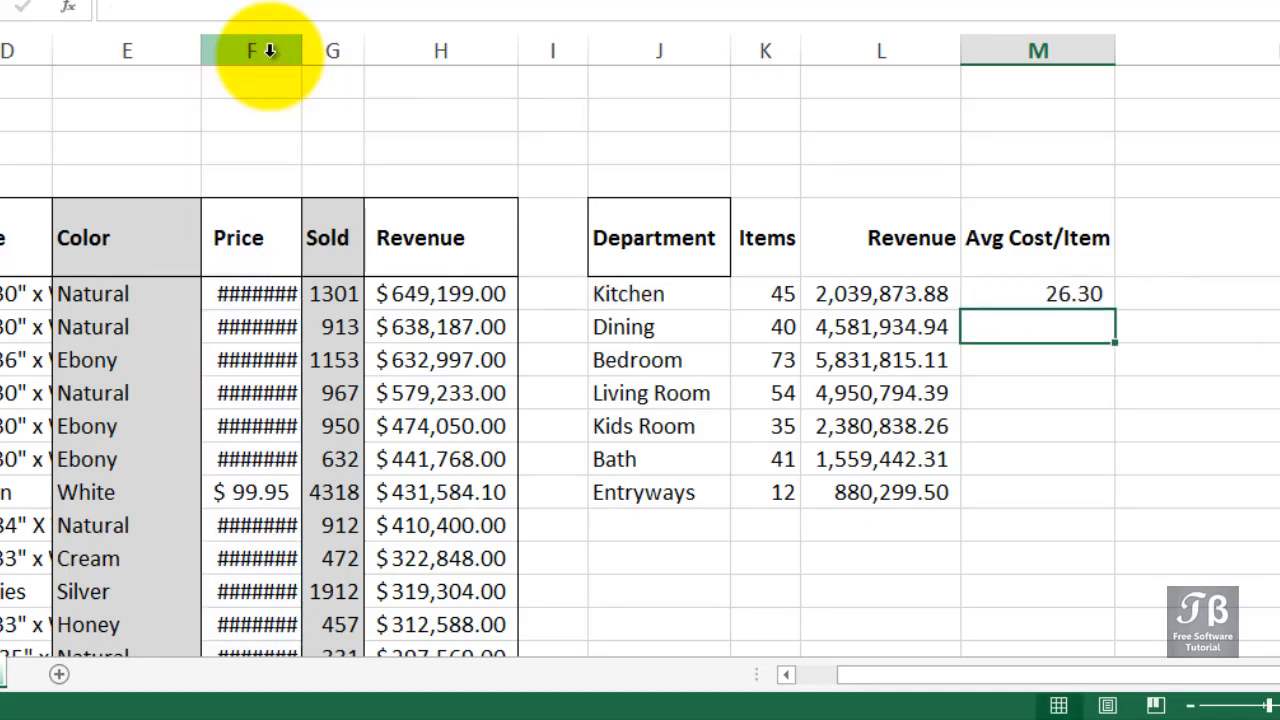
Fit the Price column F to its contents and fill the AVERAGEIF formula from M7 down to M13.
left_click(984, 284)
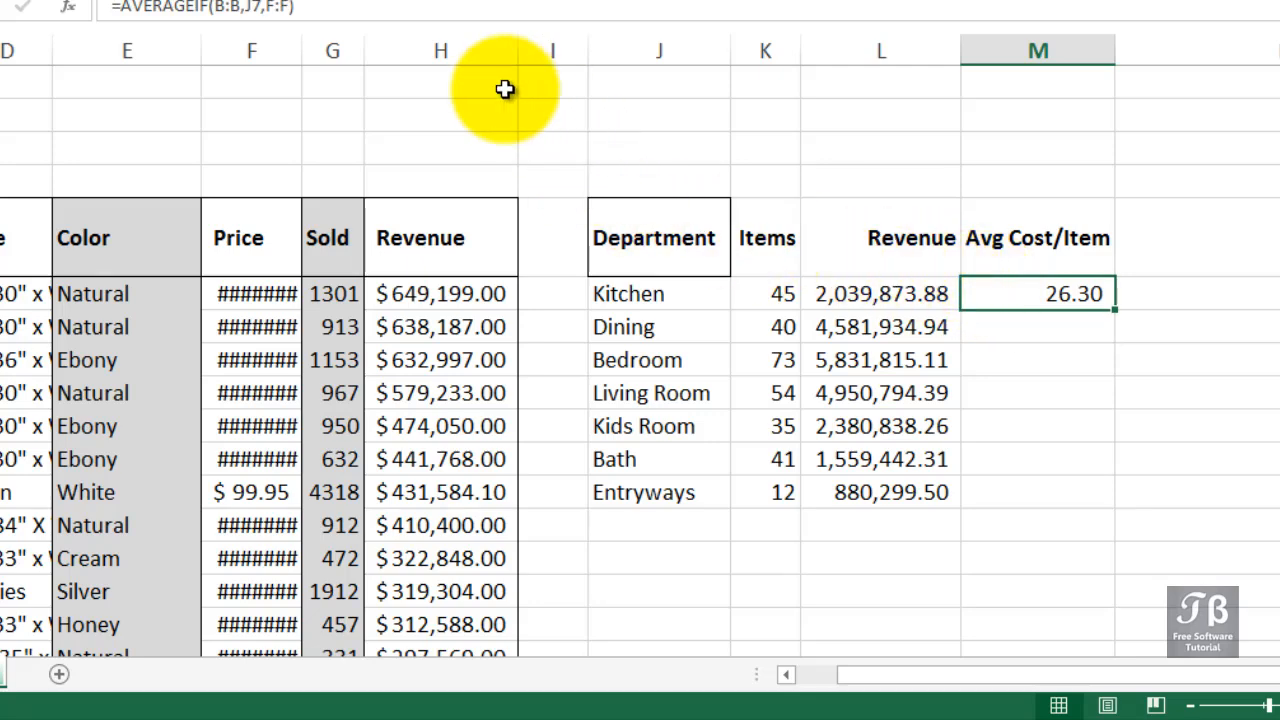
double_click(301, 44)
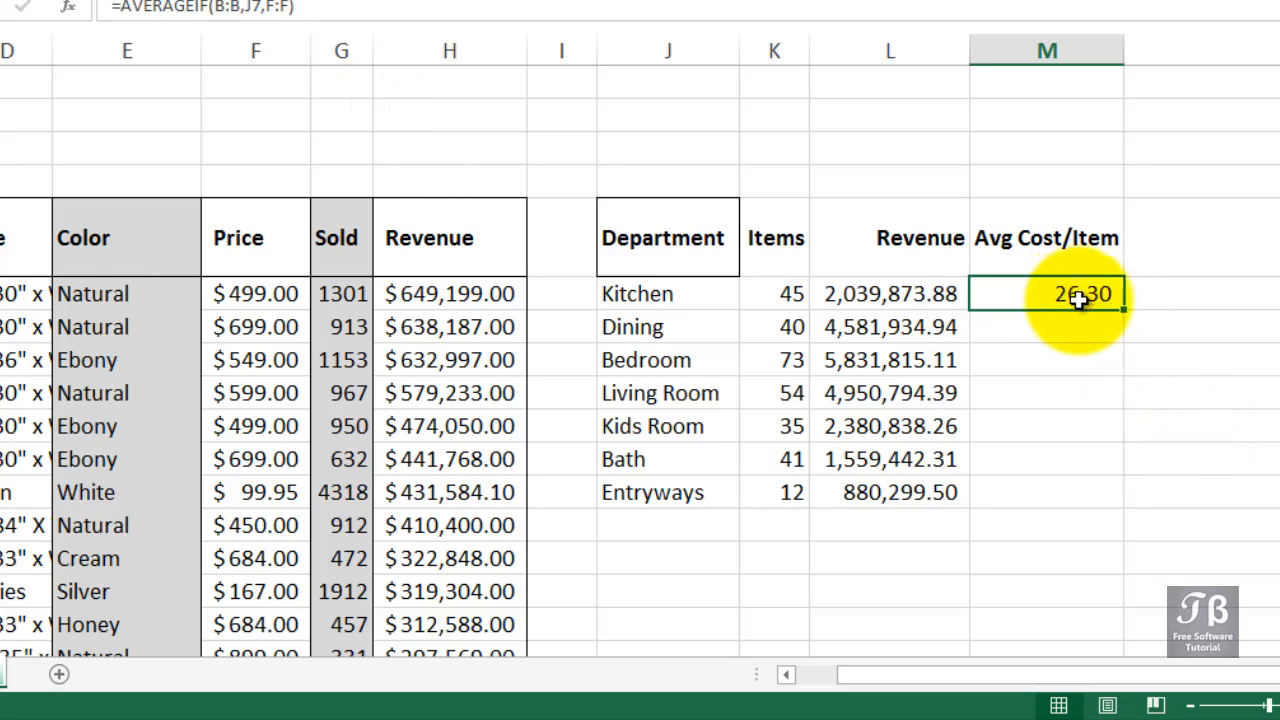
left_click_drag(1124, 310, 1124, 311)
double_click(1124, 310)
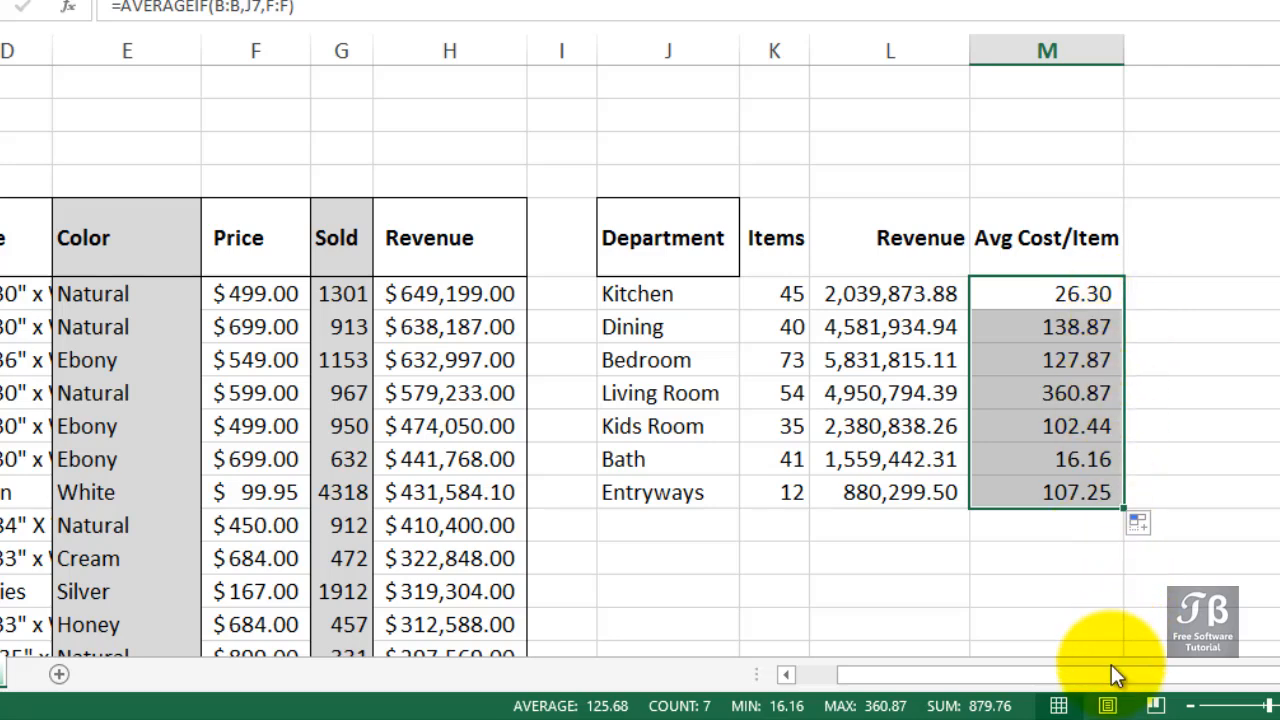
Review the arguments of the AVERAGEIF formula in M7 and compare it with the neighbouring SUMIF formulas in the Revenue column.
left_click_drag(1111, 677, 1156, 678)
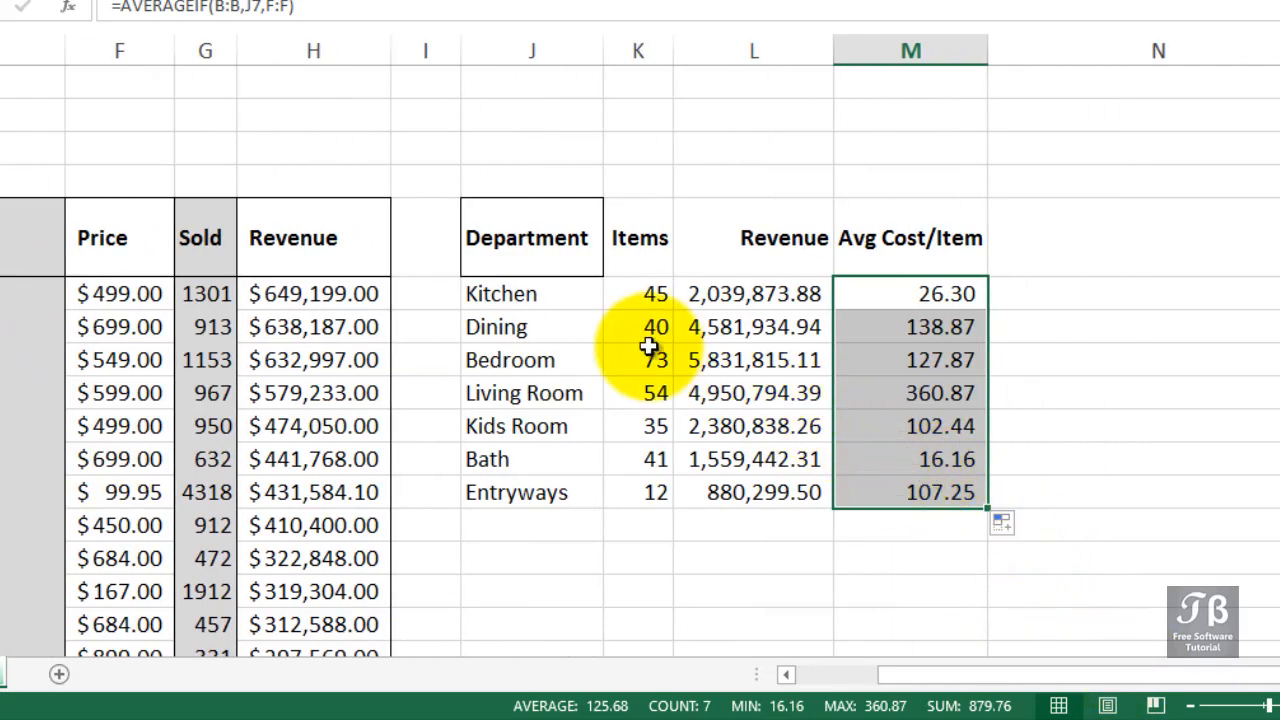
left_click(866, 288)
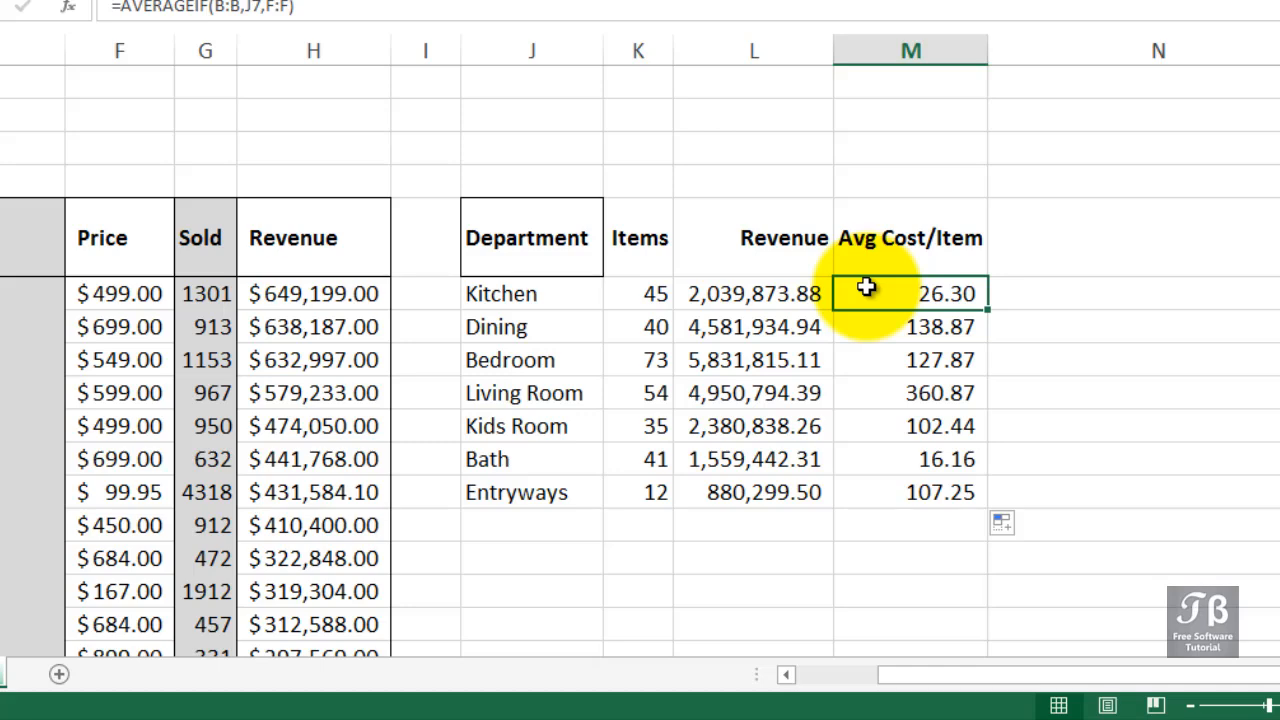
double_click(866, 288)
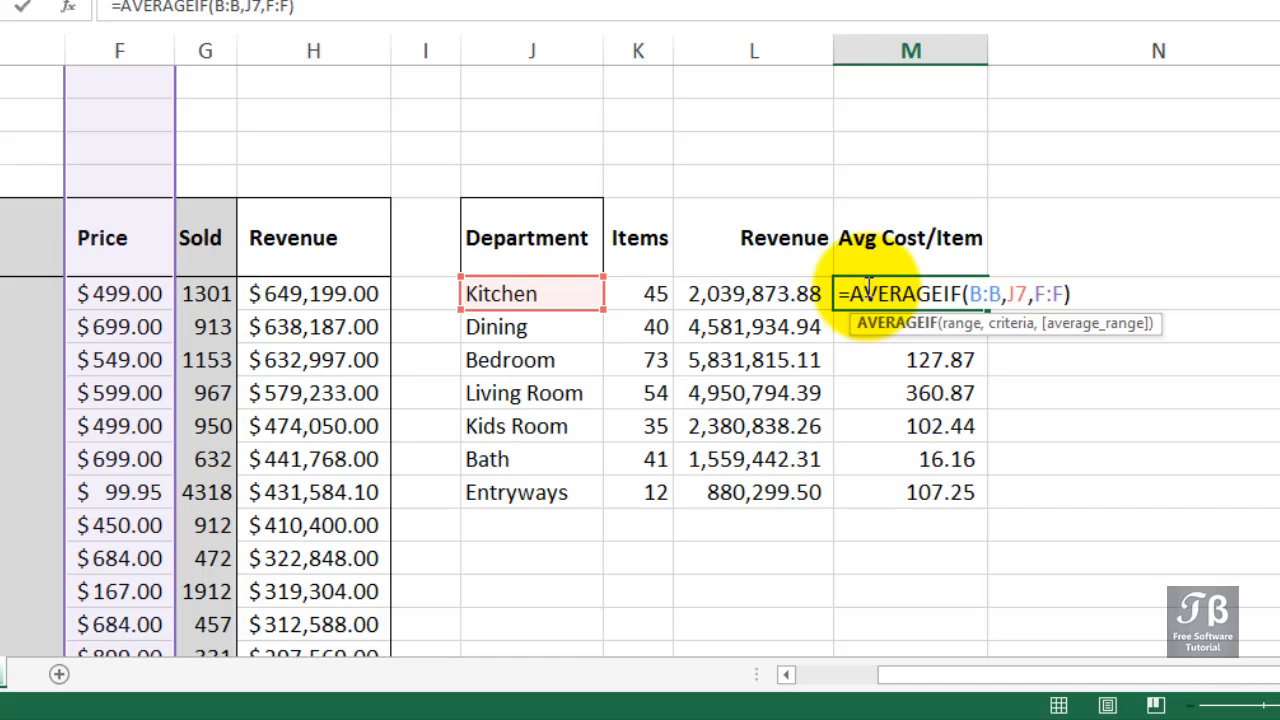
key("Escape")
key("Down")
key("Left")
key("Left")
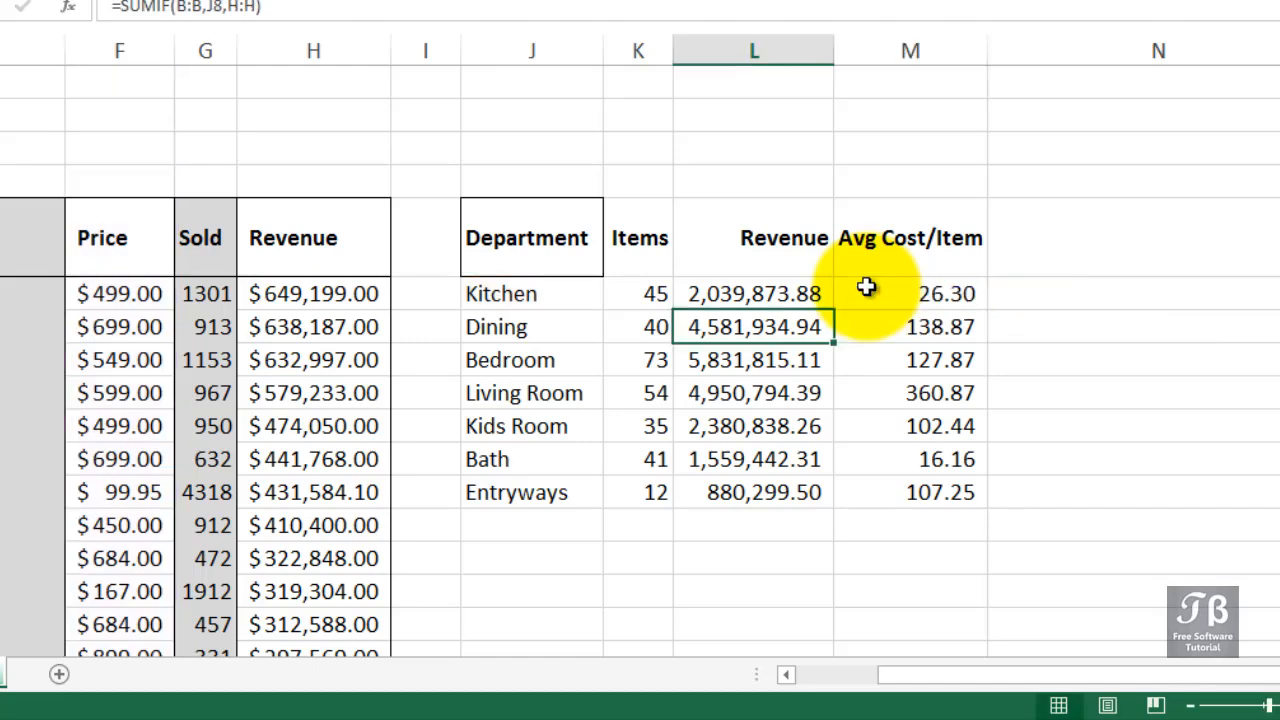
key("Up")
key("Right")
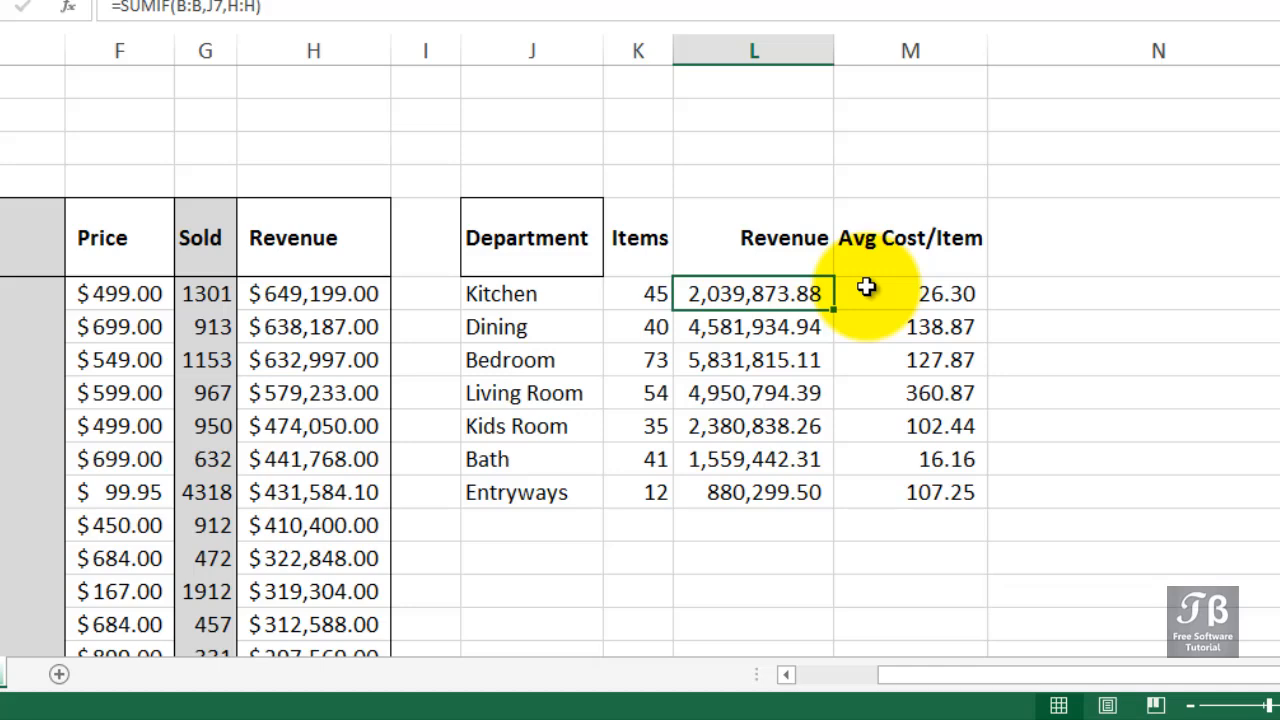
key("Right")
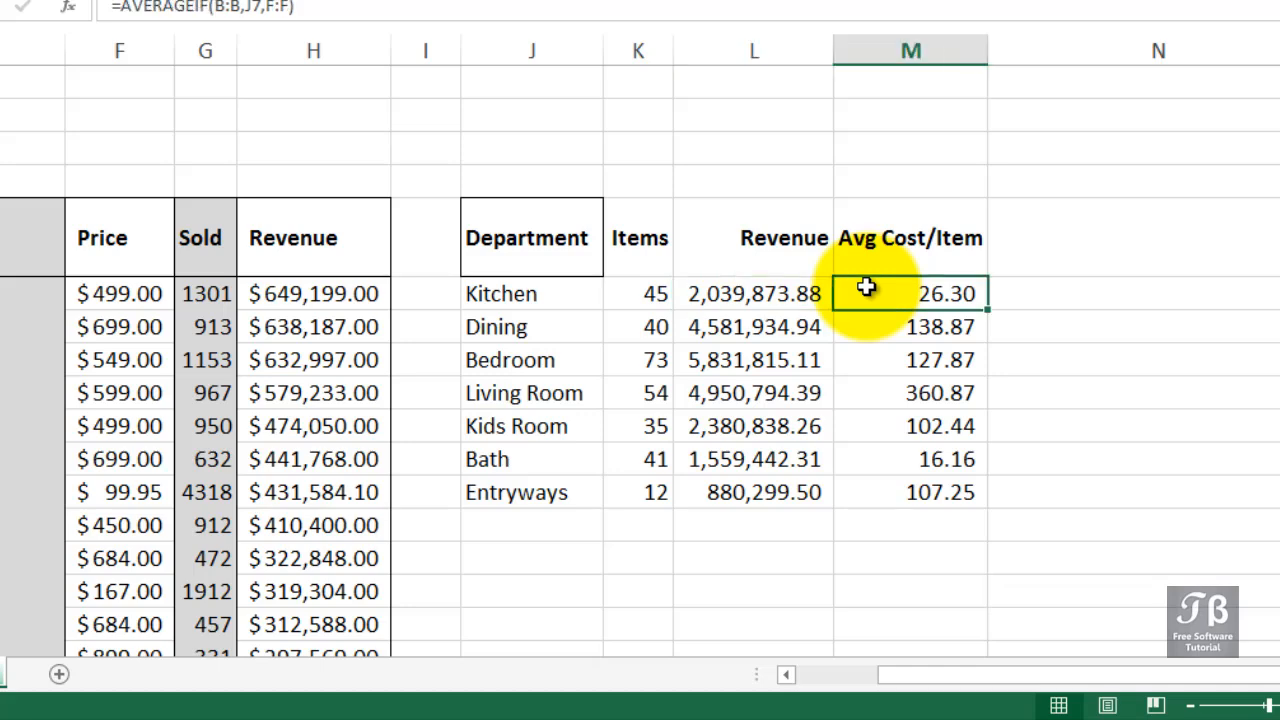